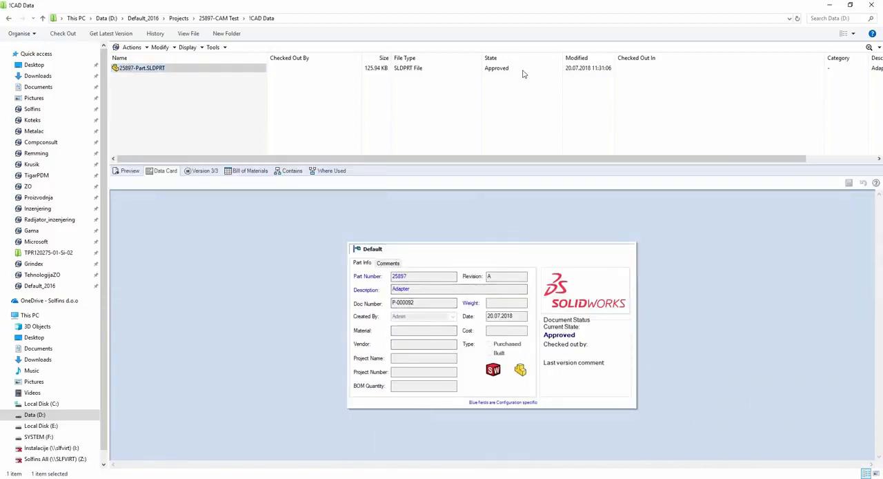
# - Open 25897-Part.SLDPRT, create a new assembly from it and place the part at the origin
pyautogui.click(157, 118)
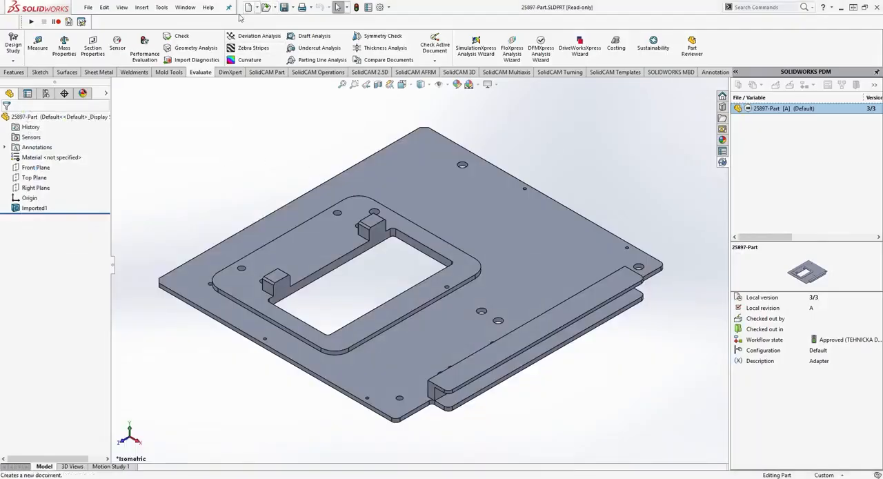
pyautogui.click(256, 7)
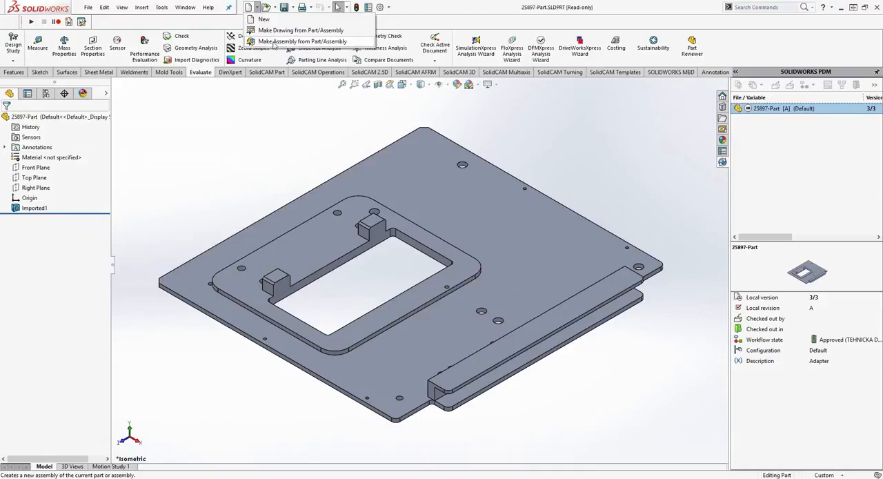
pyautogui.click(273, 41)
pyautogui.doubleClick(180, 109)
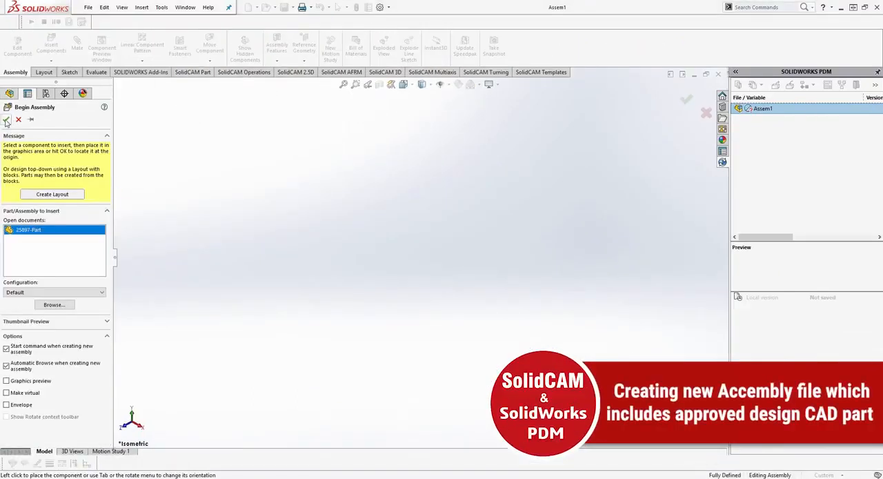
pyautogui.click(6, 120)
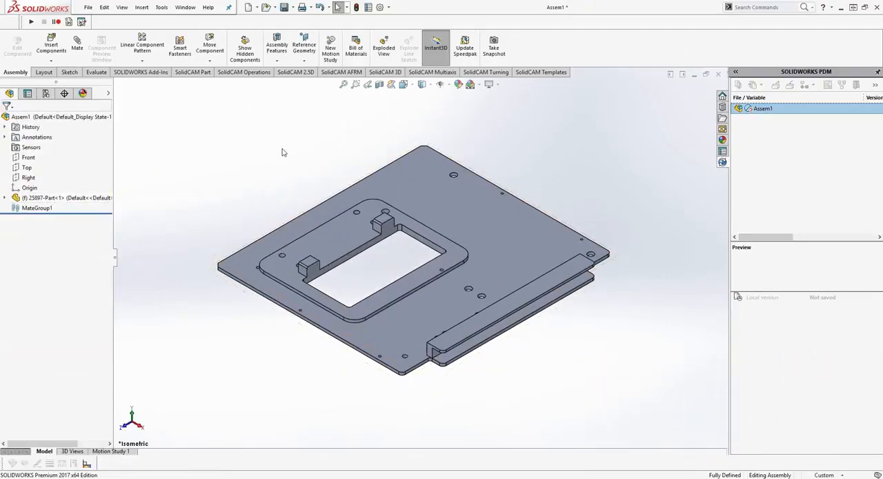
# - Insert the Long Vise 200.SLDASM fixture from the vault's Standard components > Fixtures folder into the assembly beside the adapter plate
pyautogui.click(51, 45)
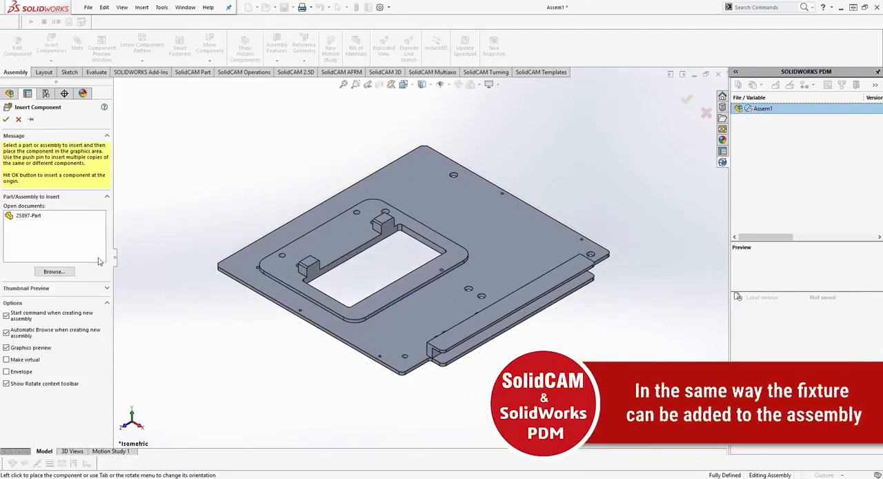
pyautogui.click(55, 272)
pyautogui.click(438, 122)
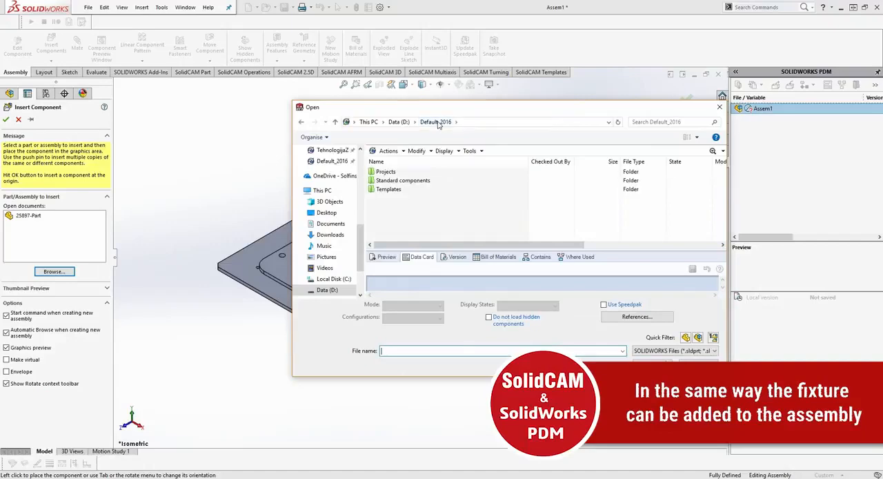
pyautogui.doubleClick(394, 180)
pyautogui.doubleClick(393, 174)
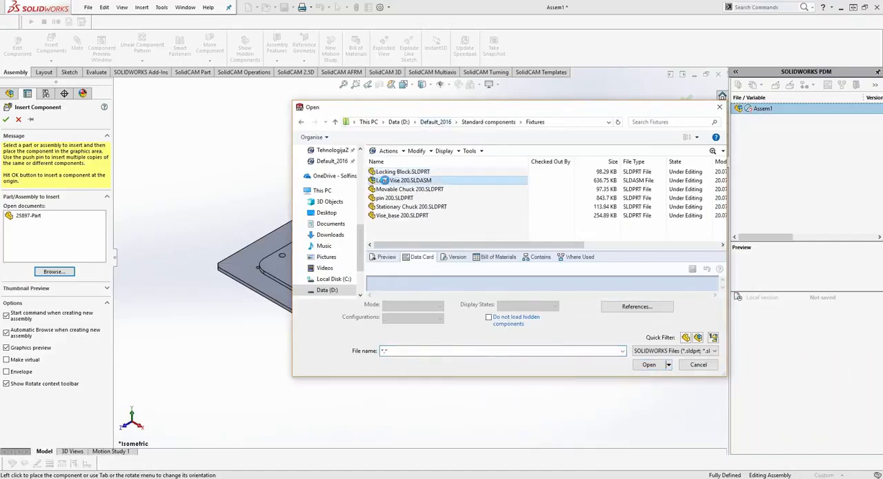
pyautogui.click(400, 180)
pyautogui.moveTo(551, 376); pyautogui.dragTo(556, 439)
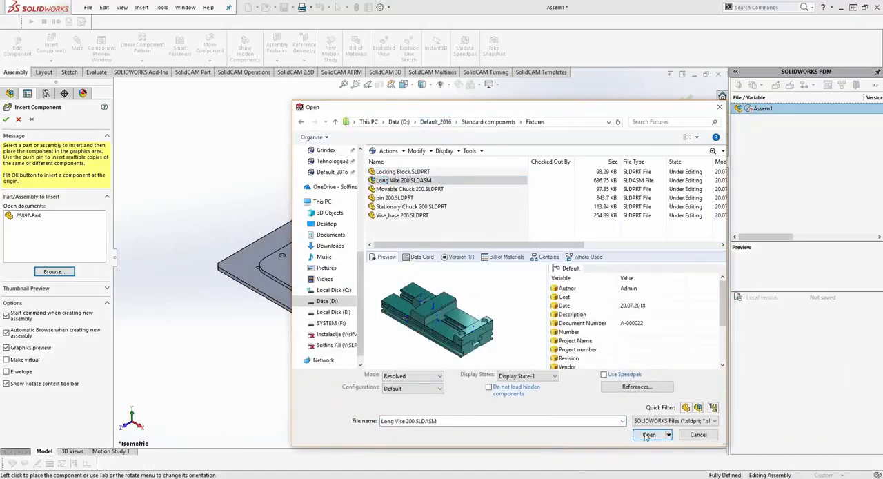
pyautogui.click(649, 408)
pyautogui.scroll(5, 351, 312)
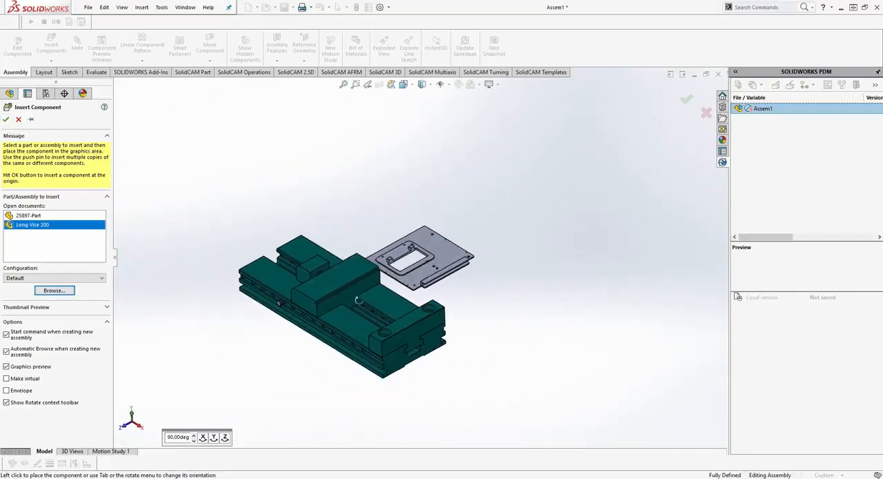
pyautogui.click(343, 326)
# - Mate the adapter plate to the vise, seating it against the stationary chuck and centring it with a Width mate
pyautogui.moveTo(440, 321); pyautogui.dragTo(445, 286, button='middle')
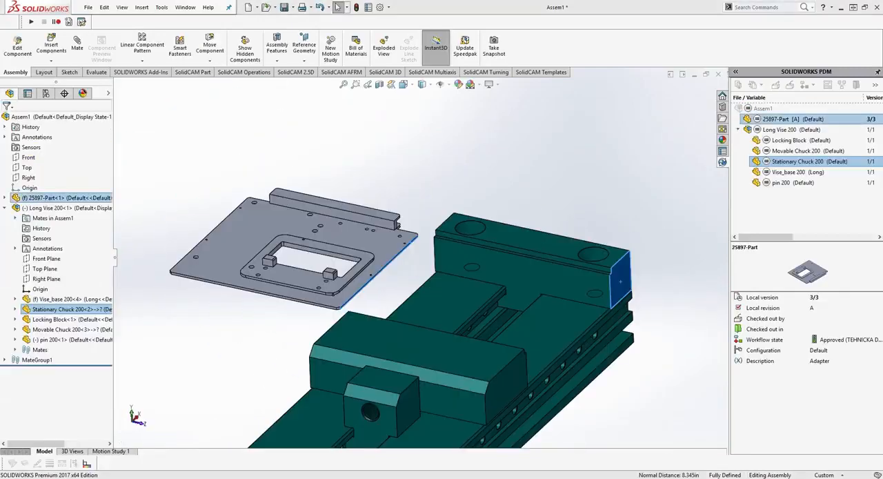
pyautogui.moveTo(407, 276); pyautogui.dragTo(275, 242, button='middle')
pyautogui.click(264, 240)
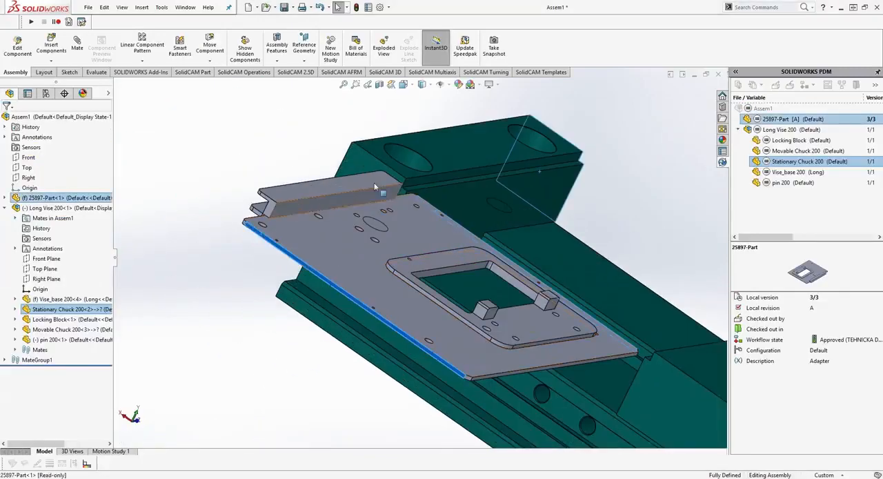
pyautogui.keyDown('ctrl'); pyautogui.click(386, 158); pyautogui.keyUp('ctrl')
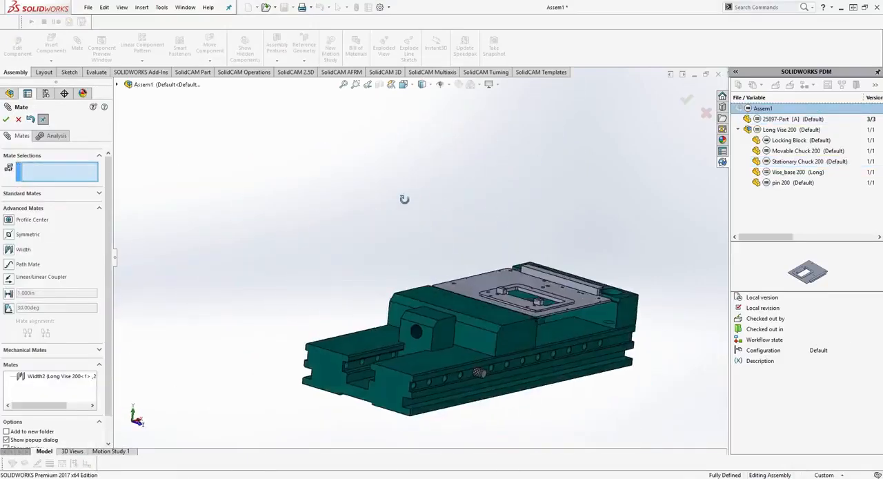
pyautogui.moveTo(404, 197); pyautogui.dragTo(411, 214, button='middle')
pyautogui.click(5, 120)
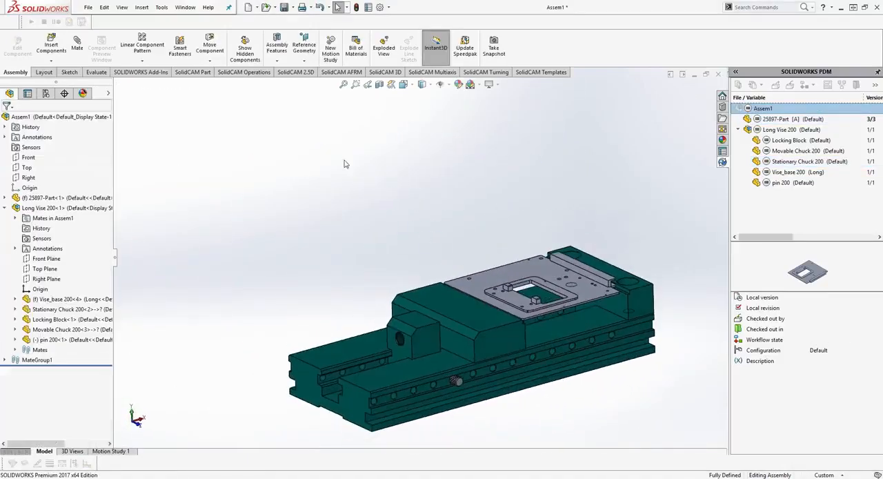
pyautogui.moveTo(359, 198); pyautogui.dragTo(349, 182, button='middle')
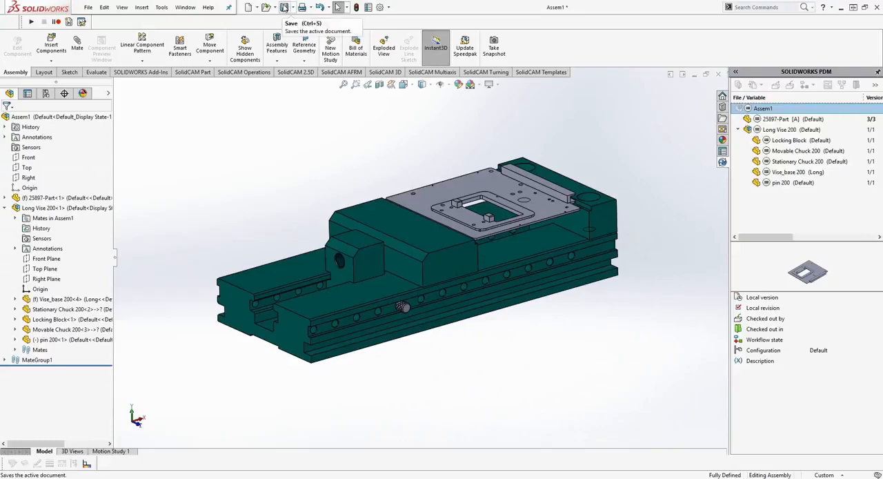
# - Save the assembly as 25879_CAM in the CAM data folder of the 25897-CAM Test project
pyautogui.click(283, 8)
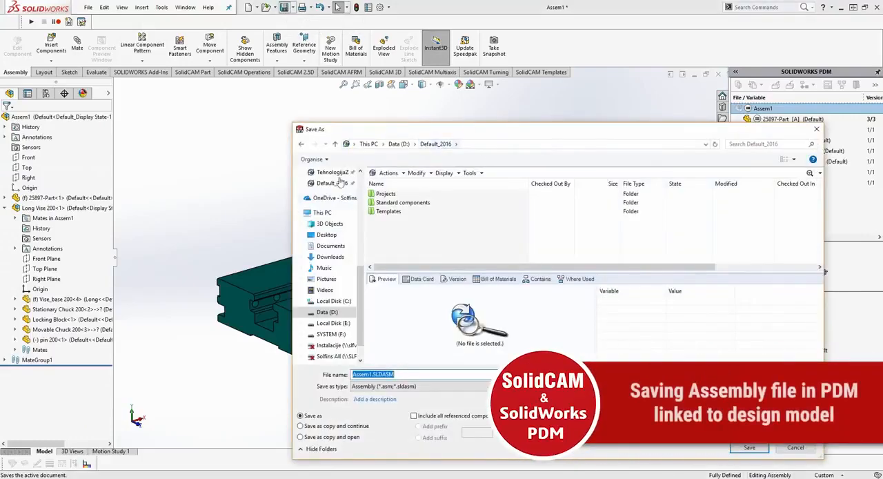
pyautogui.doubleClick(386, 193)
pyautogui.doubleClick(388, 194)
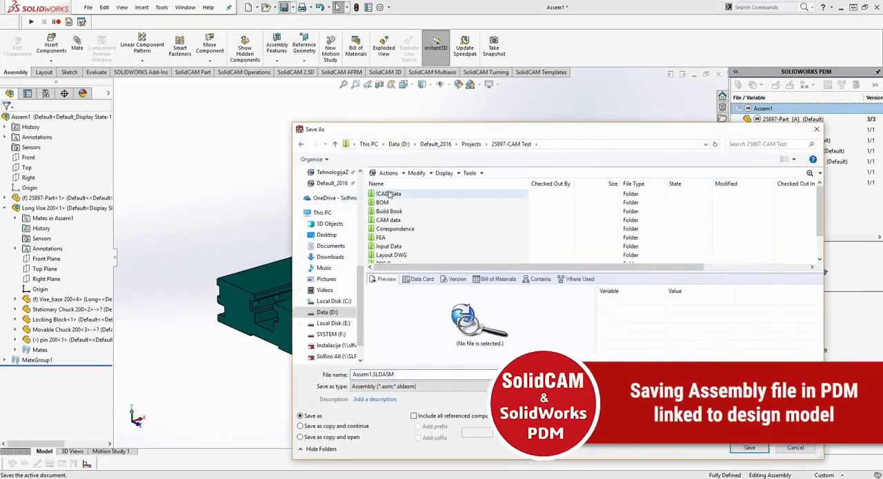
pyautogui.scroll(-1, 387, 195)
pyautogui.doubleClick(388, 193)
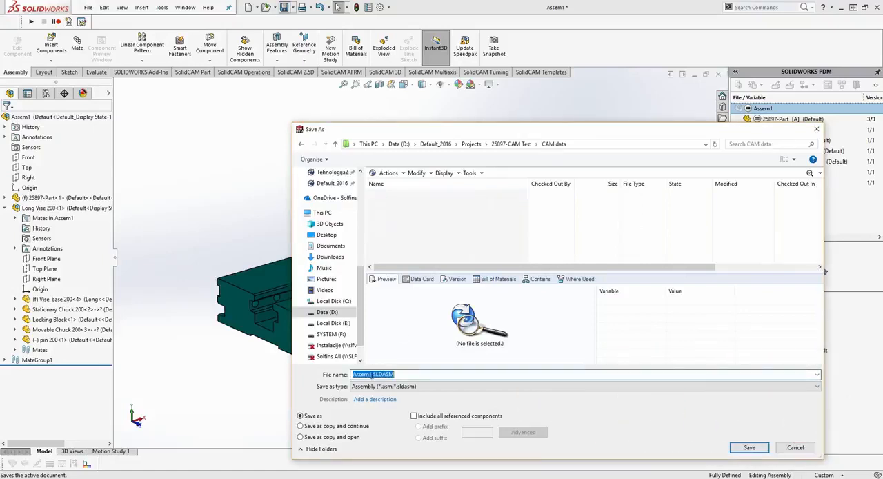
pyautogui.click(733, 445)
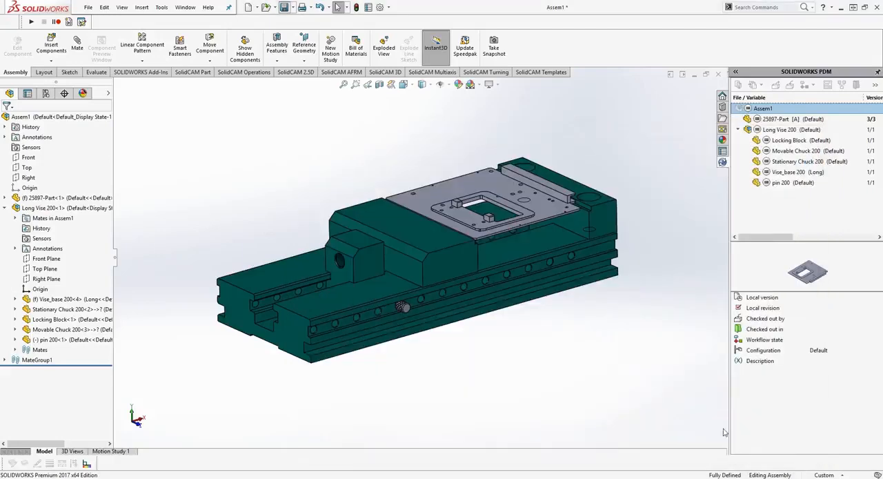
pyautogui.click(521, 317)
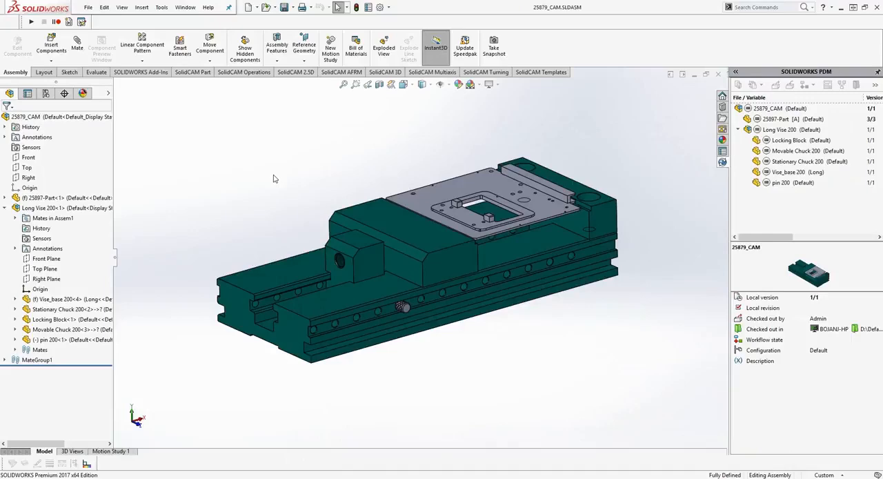
# - Create a new SolidCAM milling CAM-Part in Internal mode, named 25879_CAM_Milling
pyautogui.click(160, 7)
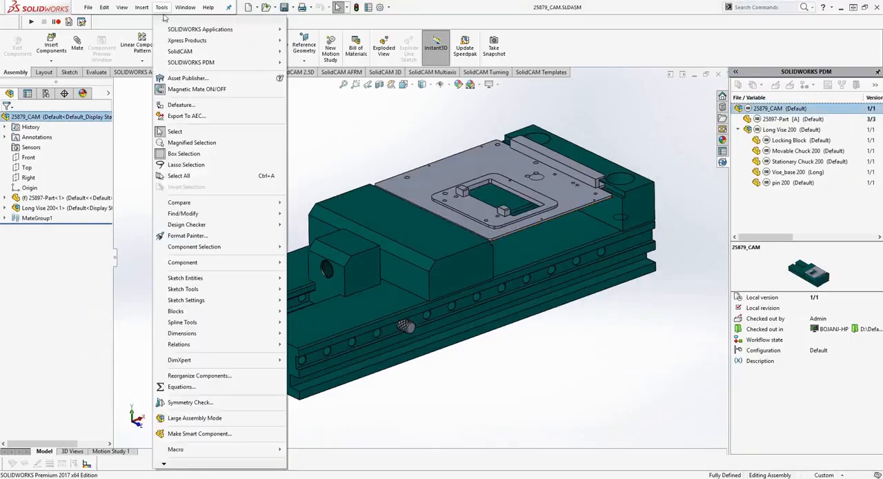
pyautogui.moveTo(207, 53)
pyautogui.moveTo(331, 54)
pyautogui.click(433, 55)
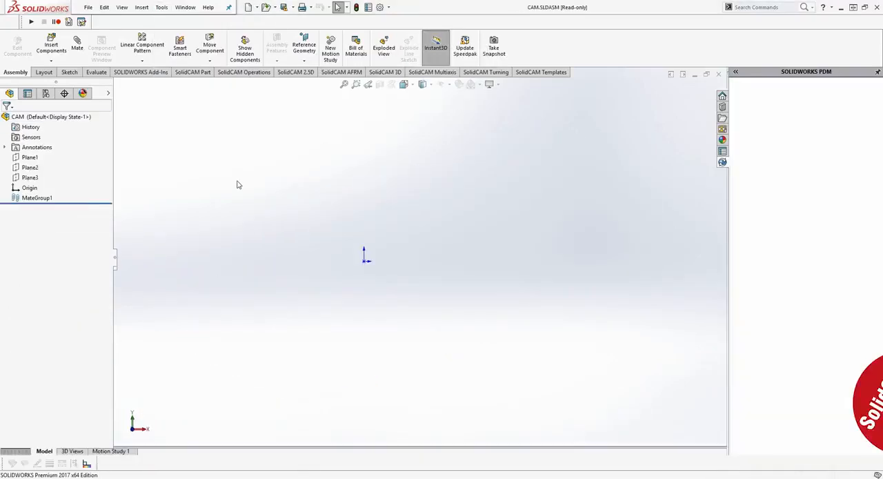
pyautogui.click(34, 168)
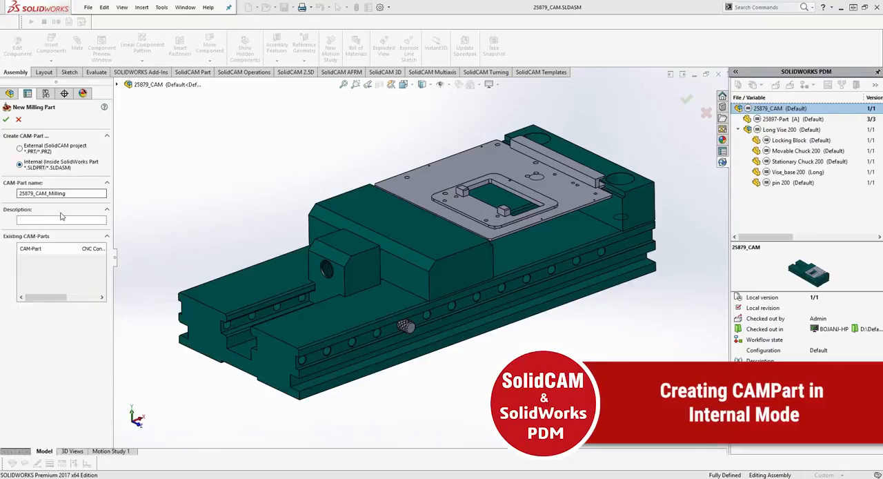
pyautogui.click(47, 219)
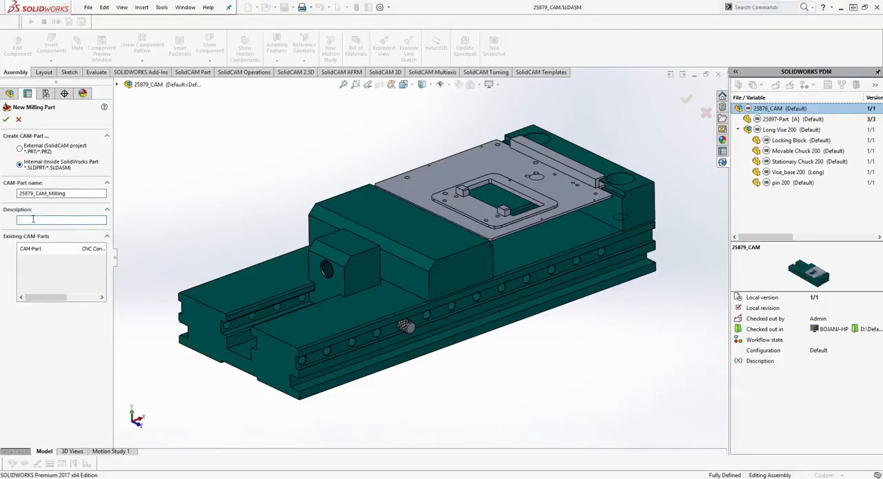
pyautogui.click(7, 120)
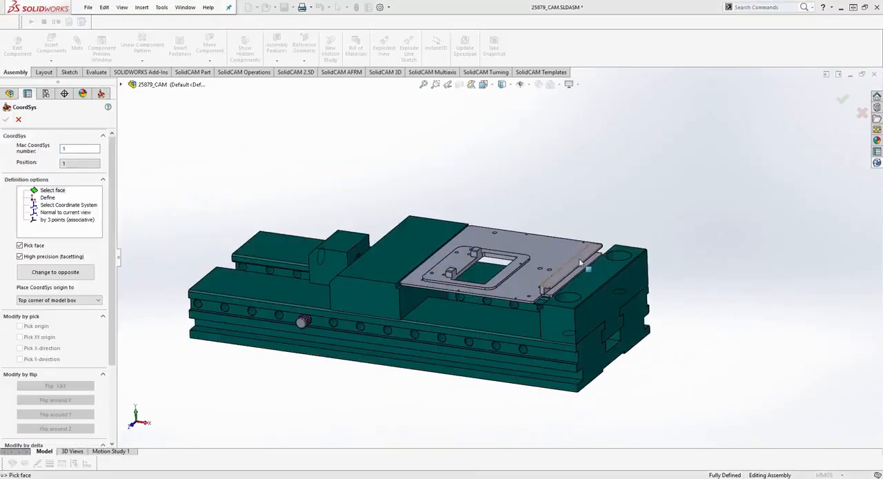
# - Define machine coordinate system 1 from the plate's top face, with its origin at the top center of the model box
pyautogui.click(58, 300)
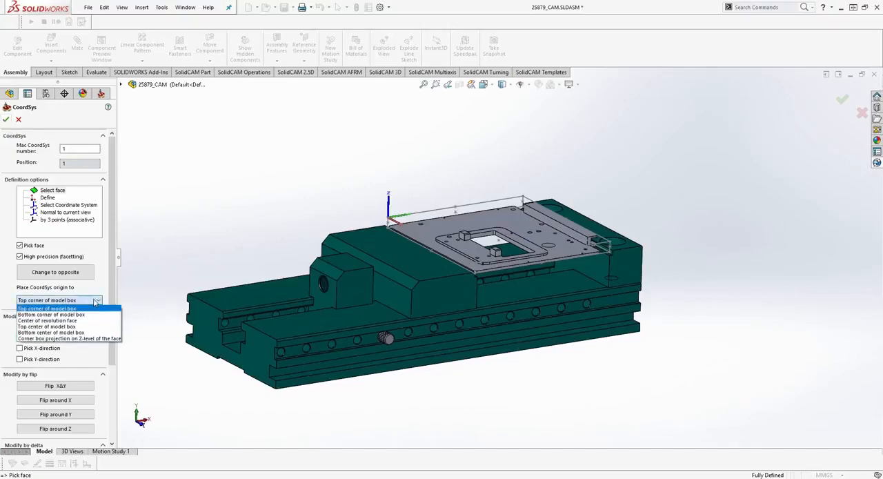
pyautogui.click(42, 314)
pyautogui.moveTo(546, 216); pyautogui.dragTo(518, 212, button='middle')
pyautogui.click(7, 119)
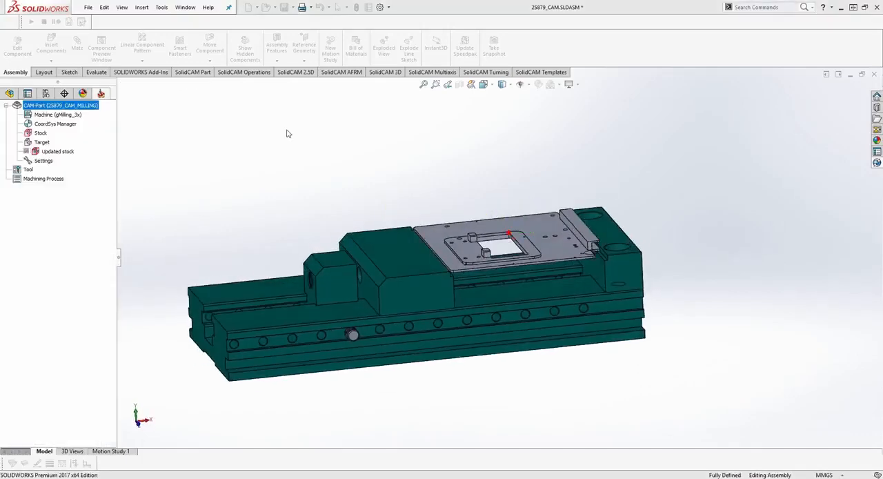
pyautogui.click(6, 119)
pyautogui.click(6, 120)
pyautogui.click(69, 190)
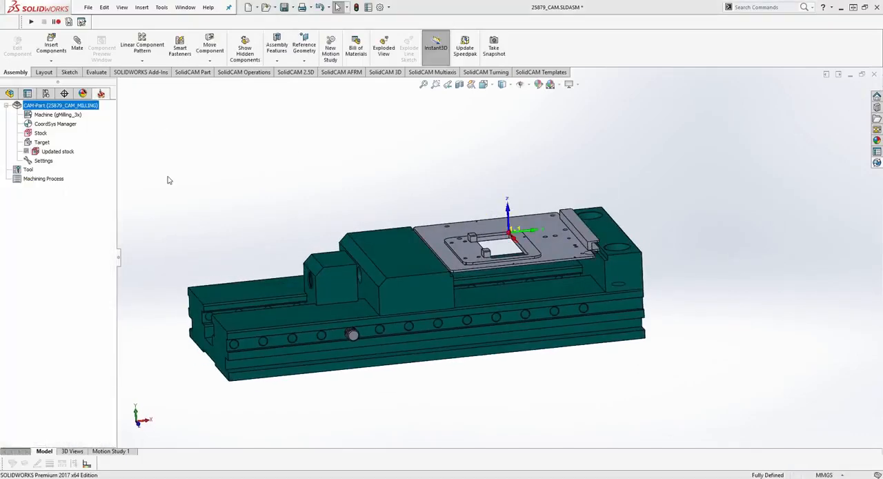
# - Define the stock as a box around the adapter plate, expanded 2 mm in X+ and X-, and define the target model
pyautogui.click(445, 227)
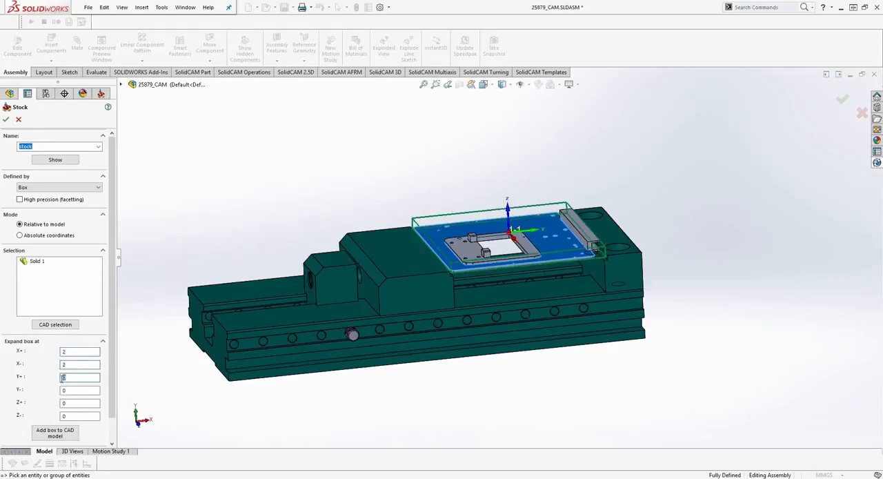
pyautogui.moveTo(355, 390); pyautogui.dragTo(433, 315, button='middle')
pyautogui.click(7, 119)
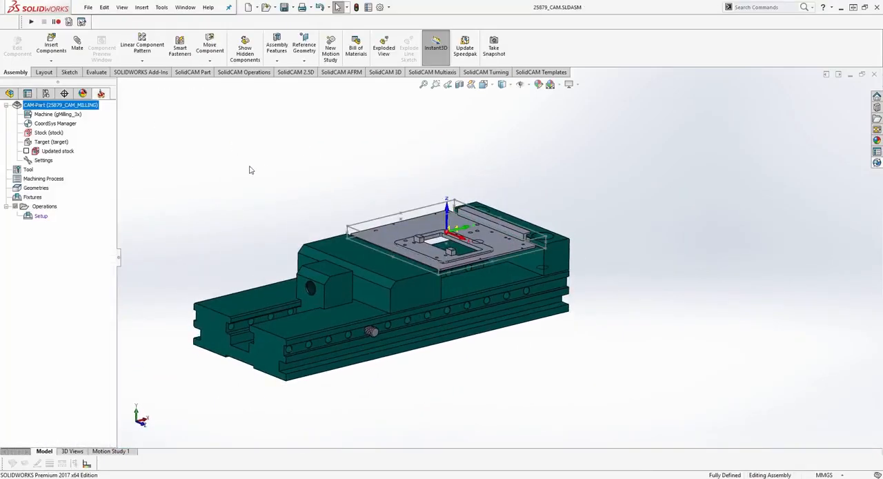
# - Define a clamping fixture from the vise base, stationary chuck, locking block, movable chuck and pin
pyautogui.doubleClick(32, 198)
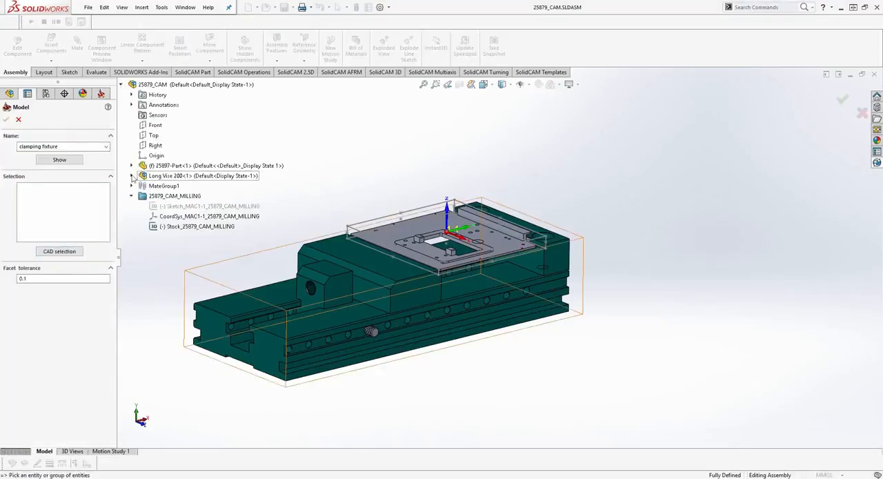
pyautogui.click(162, 267)
pyautogui.click(329, 279)
pyautogui.click(333, 258)
pyautogui.click(371, 331)
pyautogui.click(553, 251)
pyautogui.moveTo(589, 255); pyautogui.dragTo(585, 270, button='middle')
pyautogui.click(60, 159)
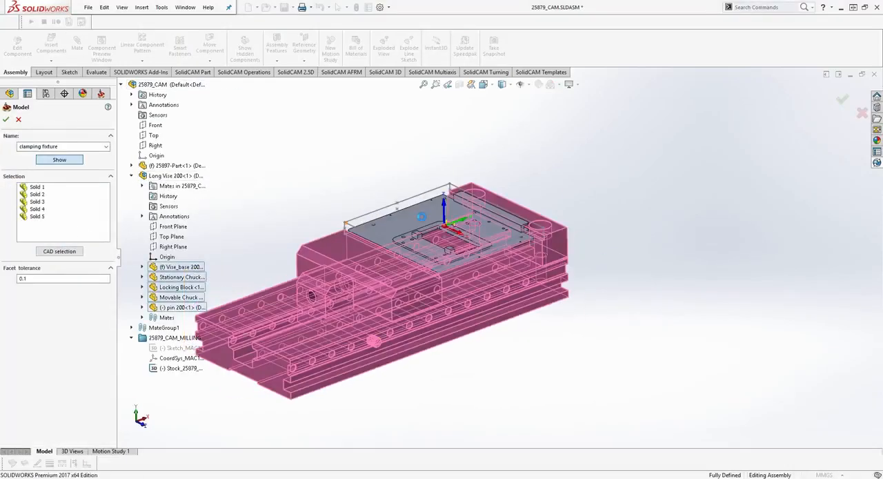
pyautogui.click(496, 147)
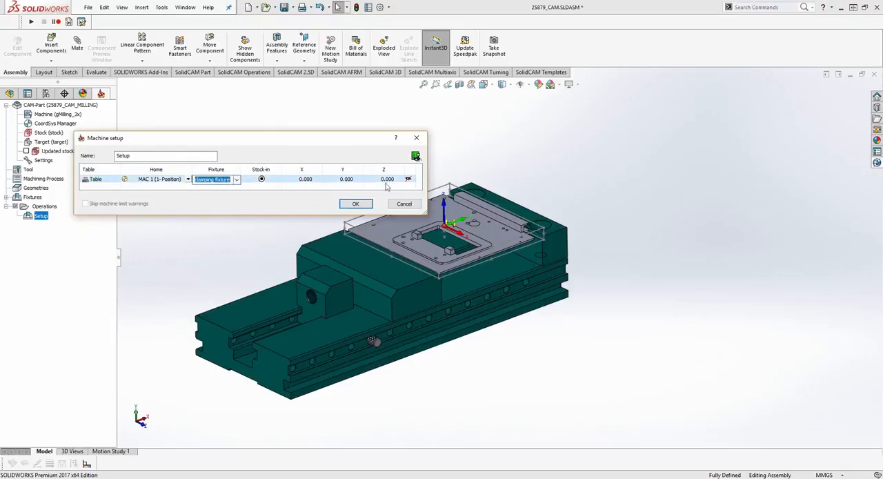
# - Assign the clamping fixture to the machine setup, preview it on the machine, accept the setup and save the assembly
pyautogui.click(416, 157)
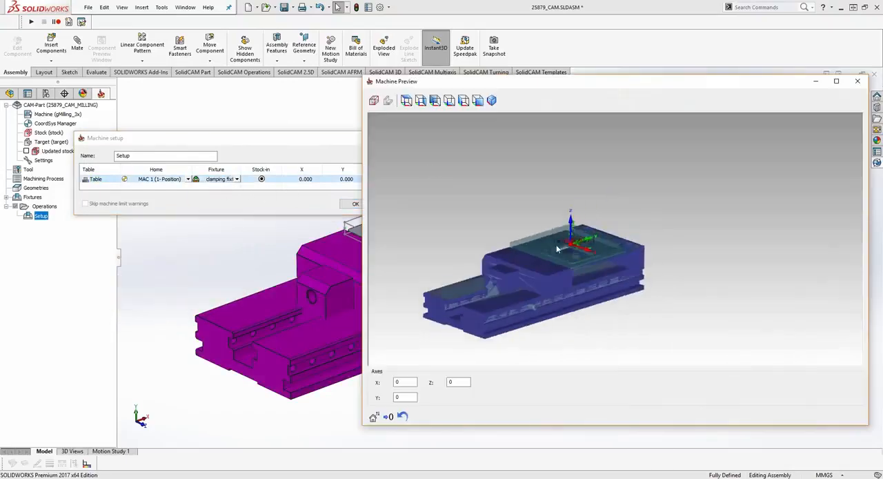
pyautogui.click(869, 81)
pyautogui.click(355, 204)
pyautogui.moveTo(411, 225); pyautogui.dragTo(405, 214, button='middle')
pyautogui.click(282, 7)
# - Add an HM Roughing operation on the target and define its tool as a 12 mm mill with a 1 mm corner radius
pyautogui.rightClick(38, 206)
pyautogui.moveTo(102, 226)
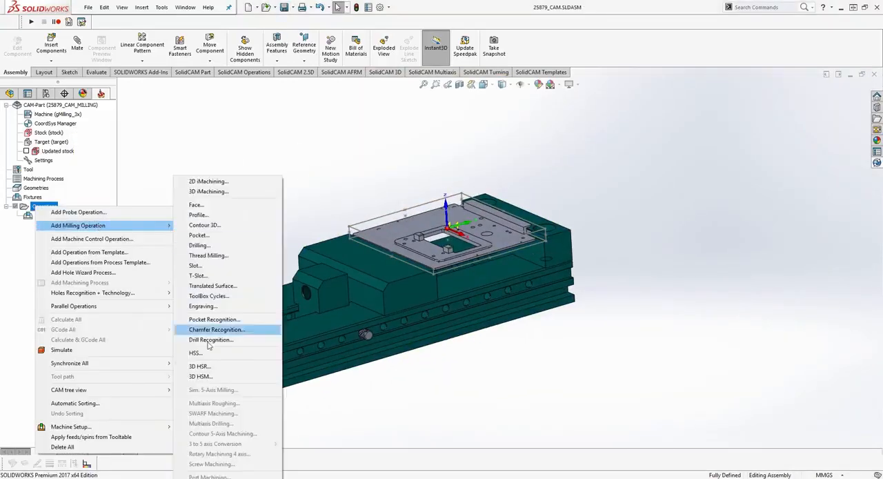
pyautogui.click(207, 367)
pyautogui.click(198, 118)
pyautogui.click(314, 267)
pyautogui.click(618, 84)
pyautogui.doubleClick(401, 124)
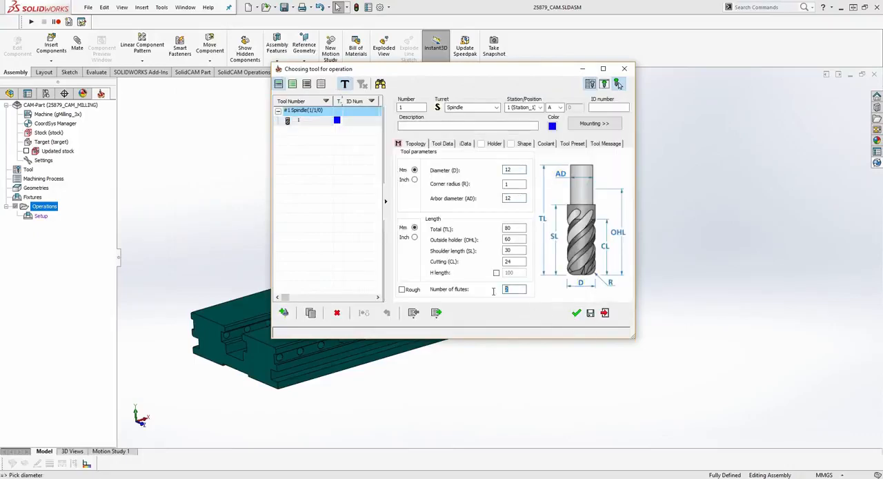
pyautogui.click(577, 312)
# - Use the auto-created box of the target geometry as constraint boundary, set up the passes, and save and calculate the HM Roughing operation
pyautogui.click(199, 146)
pyautogui.click(205, 128)
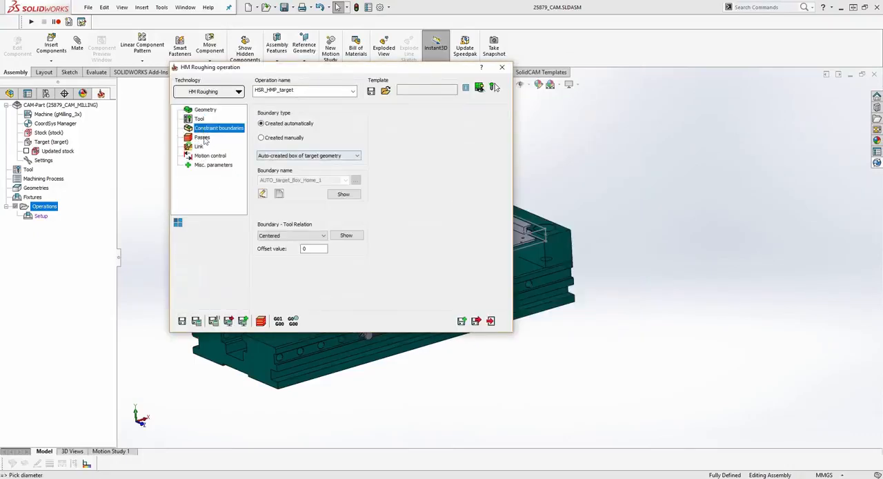
pyautogui.click(202, 138)
pyautogui.click(384, 260)
pyautogui.click(6, 119)
pyautogui.click(197, 321)
# - Simulate the roughing toolpath on the clamped plate in SolidVerify and exit the simulation
pyautogui.click(260, 320)
pyautogui.click(210, 170)
pyautogui.click(153, 268)
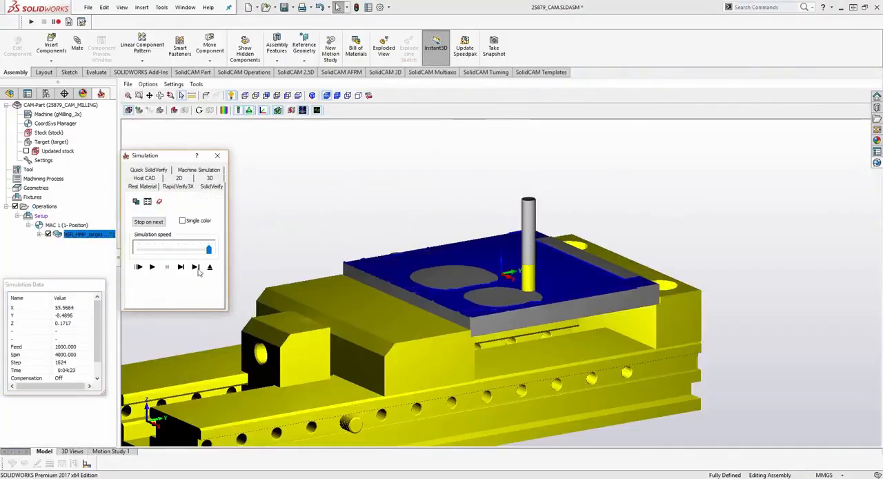
pyautogui.click(210, 268)
pyautogui.moveTo(196, 186); pyautogui.dragTo(200, 175, button='middle')
pyautogui.scroll(-1, 266, 264)
# - Save the 25879_CAM assembly and check it in to the PDM vault
pyautogui.click(876, 163)
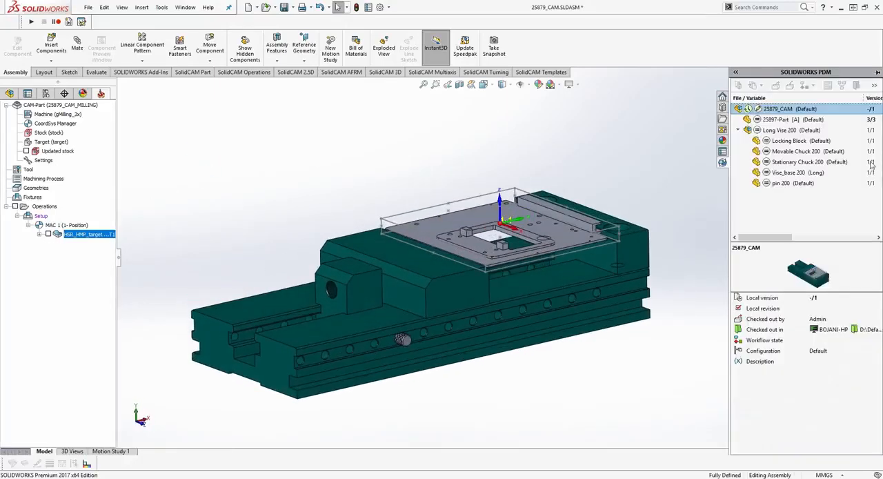
pyautogui.click(284, 7)
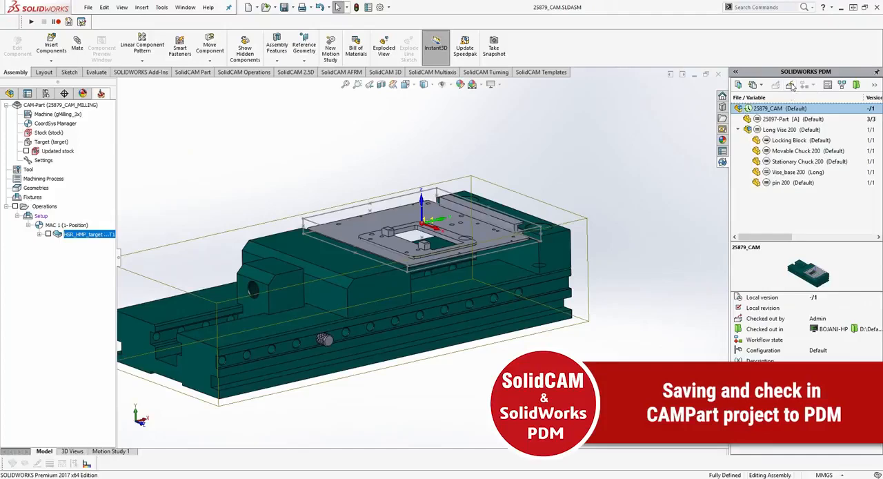
pyautogui.click(791, 84)
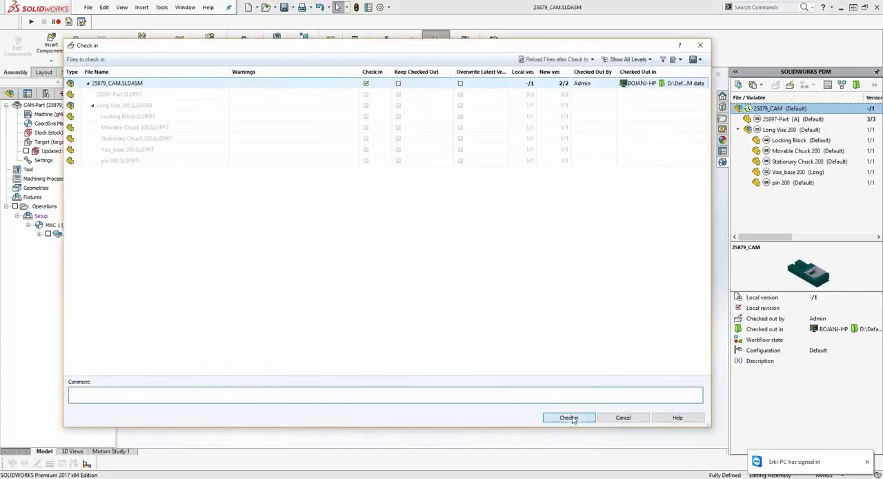
pyautogui.click(569, 417)
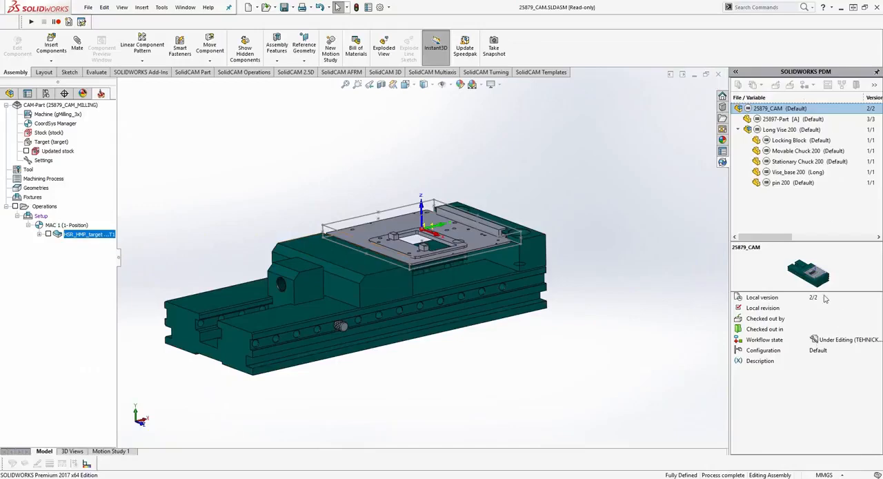
# - Change the workflow state of 25879_CAM and its vise components to Approved and close the assembly
pyautogui.click(804, 84)
pyautogui.click(838, 98)
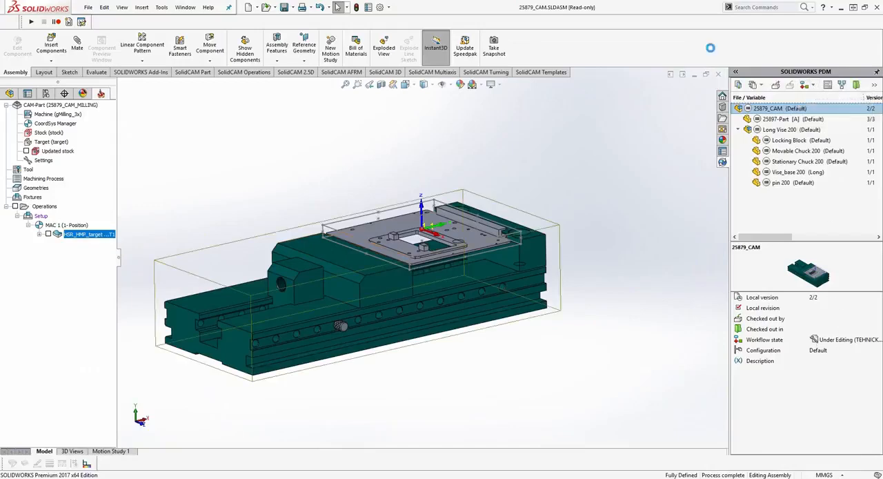
pyautogui.click(608, 453)
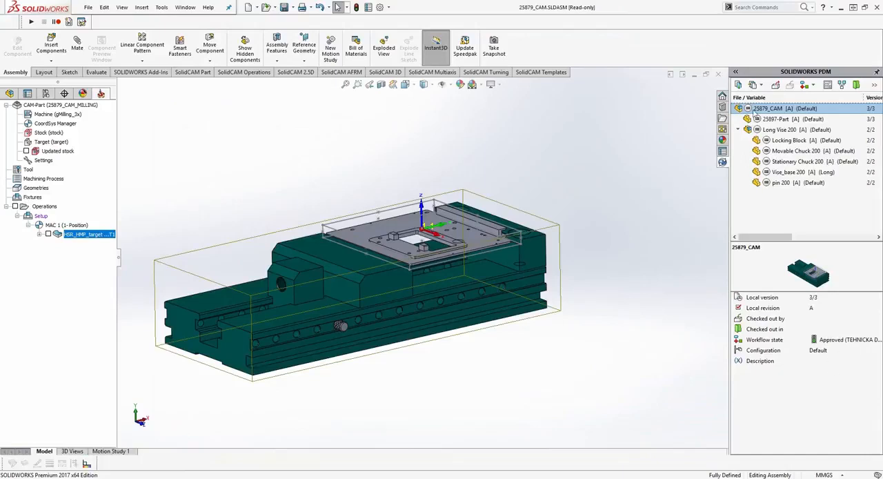
pyautogui.click(718, 75)
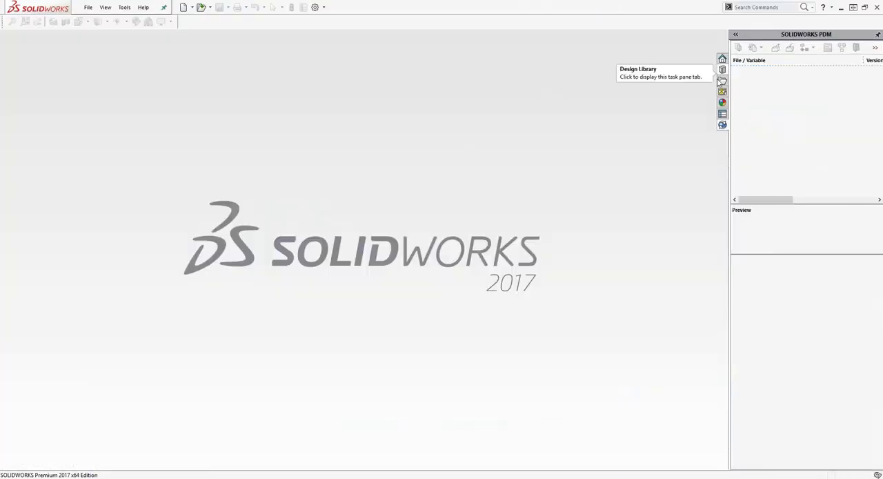
# - Switch to the vault folder window, browse project 25897-CAM Test to its CAM data folder, and preview 25879_CAM.SLDASM
pyautogui.click(88, 8)
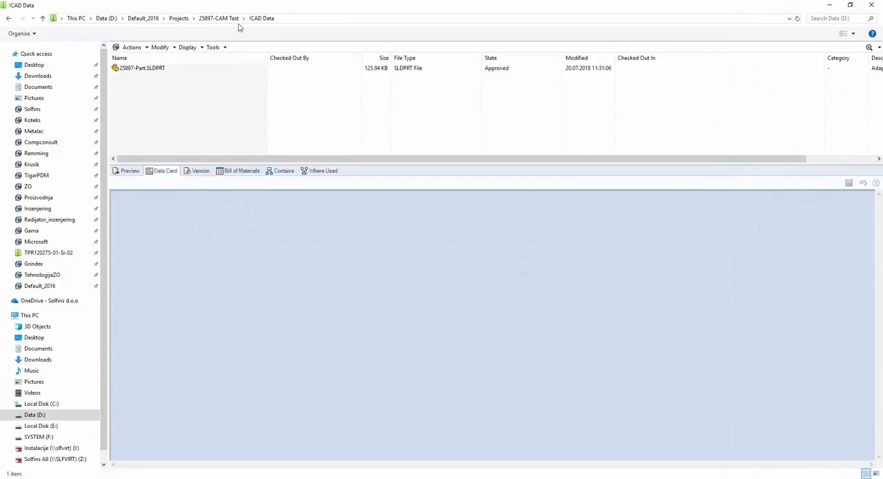
pyautogui.click(222, 20)
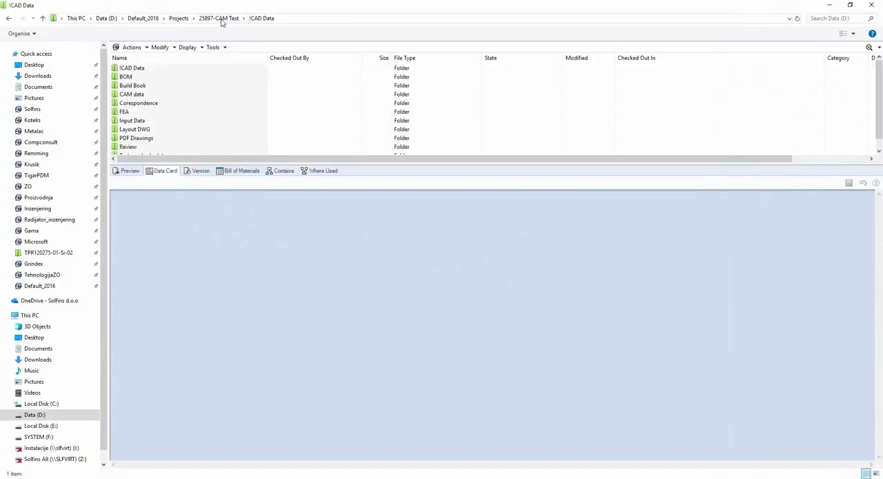
pyautogui.doubleClick(142, 93)
pyautogui.click(136, 69)
pyautogui.click(117, 171)
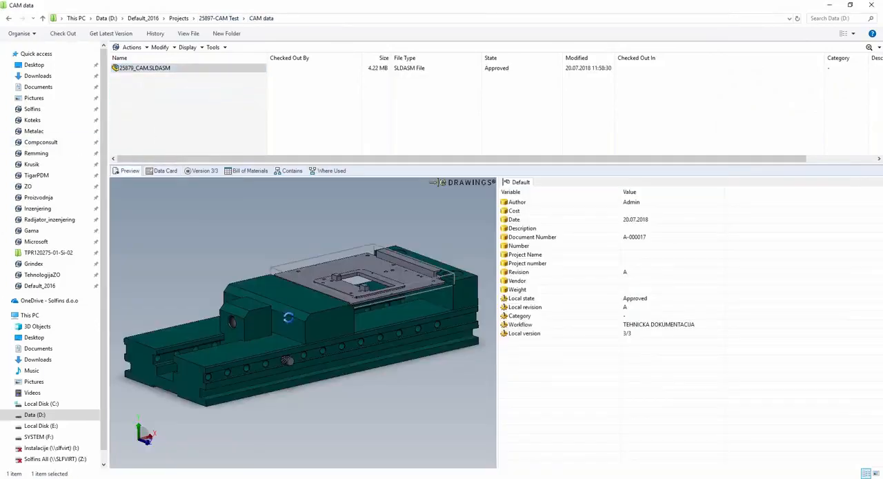
# - Open 25879_CAM.SLDASM from the vault in SOLIDWORKS without checking it out, and load its CAM-Part 25879_CAM_MILLING
pyautogui.moveTo(117, 69); pyautogui.dragTo(325, 187)
pyautogui.hotkey('alt', 'Tab')
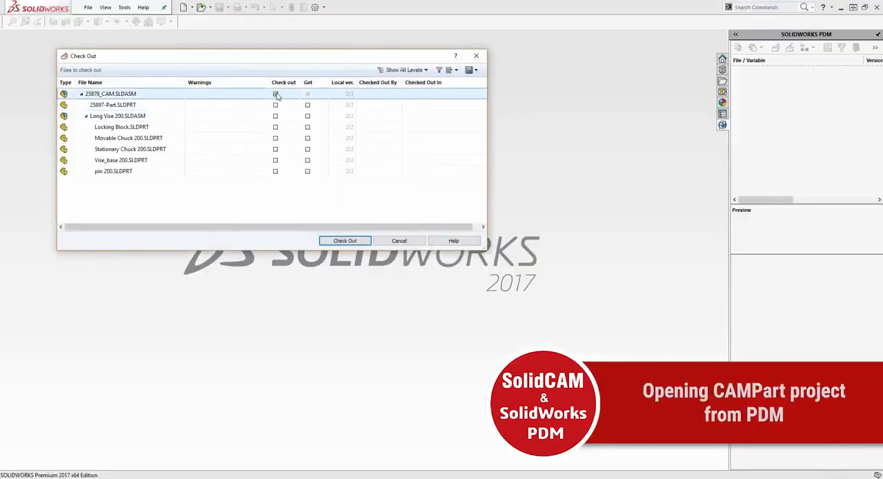
pyautogui.click(344, 241)
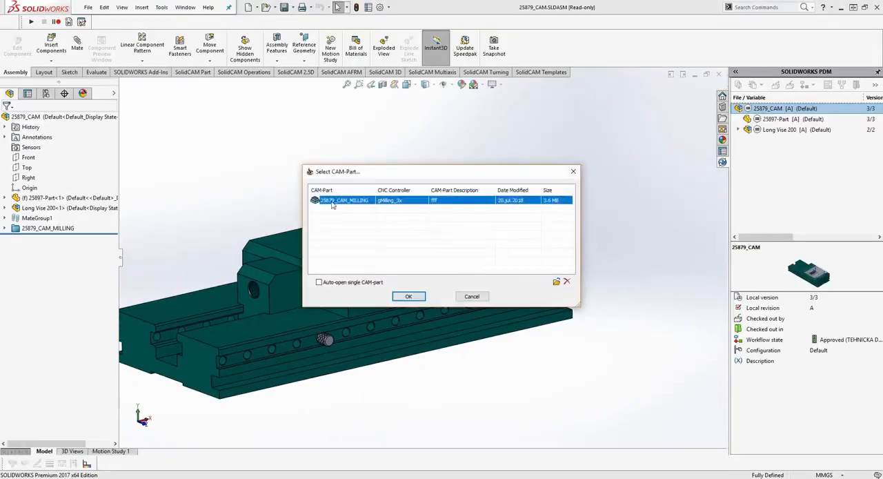
pyautogui.click(409, 297)
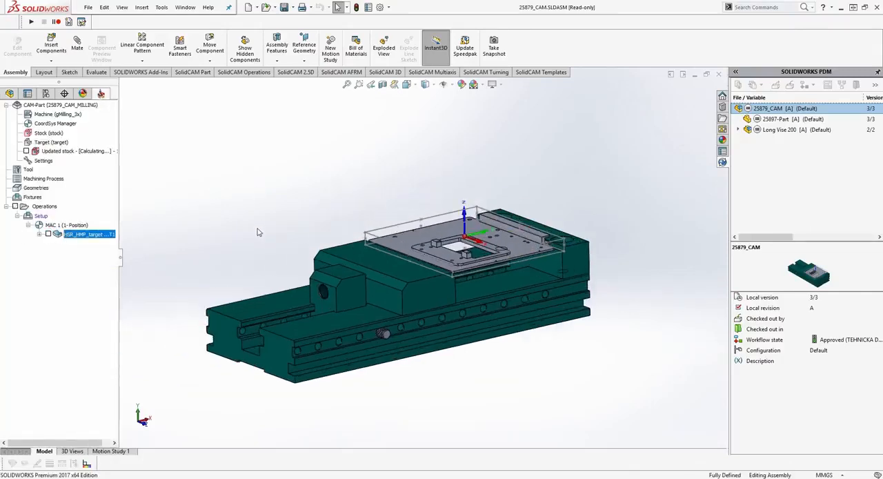
pyautogui.click(751, 120)
pyautogui.click(767, 111)
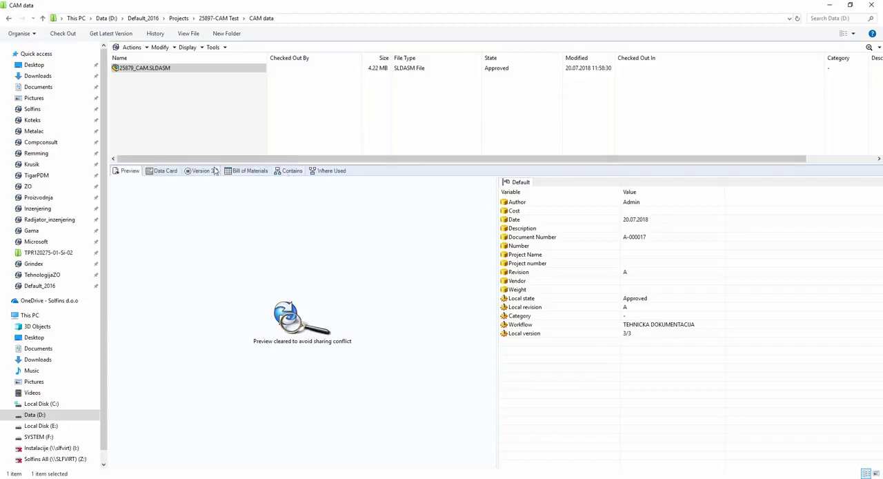
# - In the vault folder window, examine the data card, bill of materials and contained files of 25879_CAM.SLDASM
pyautogui.click(162, 170)
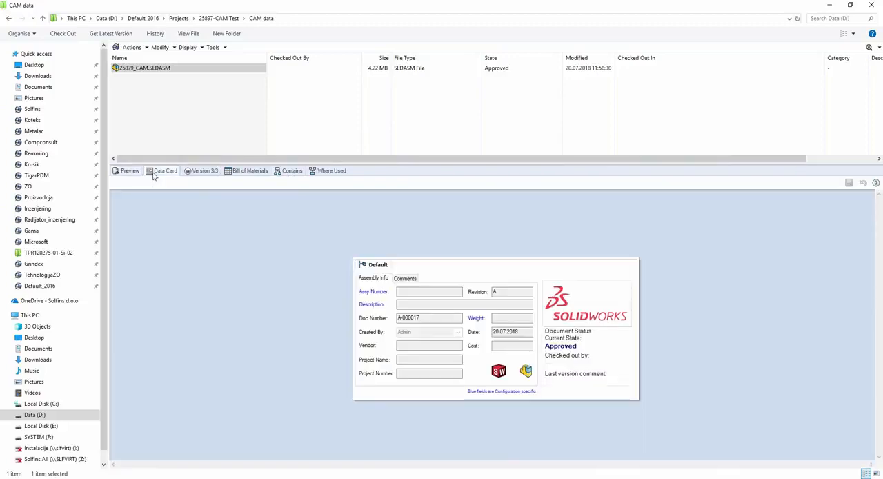
pyautogui.click(242, 172)
pyautogui.click(292, 170)
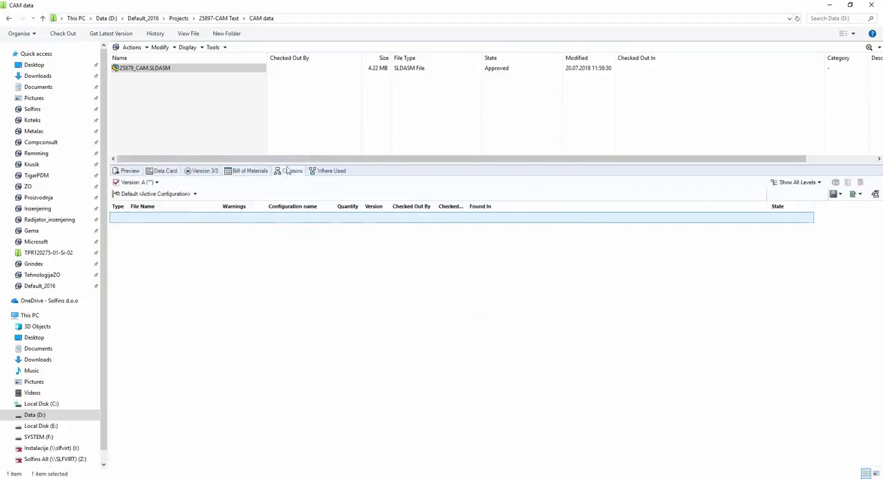
# - Browse from the assembly's contained files to 25897-Part.SLDPRT in the !CAD Data folder and switch to its preview
pyautogui.click(147, 229)
pyautogui.rightClick(148, 230)
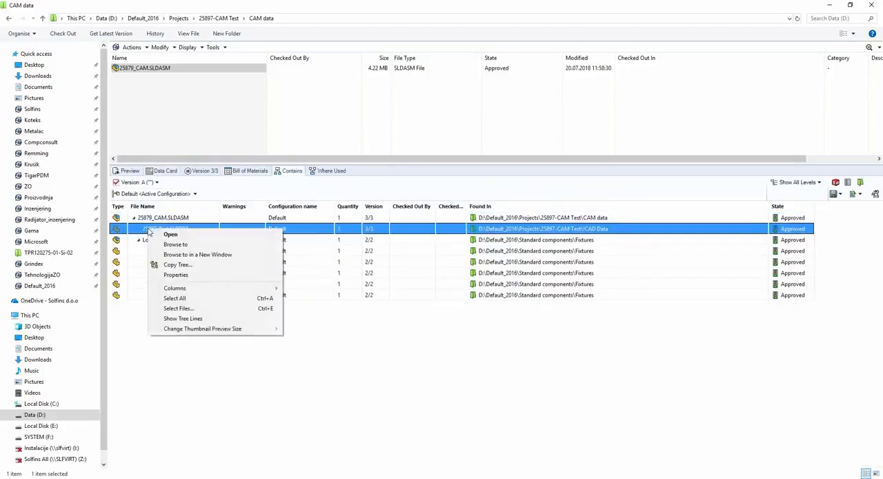
pyautogui.click(165, 252)
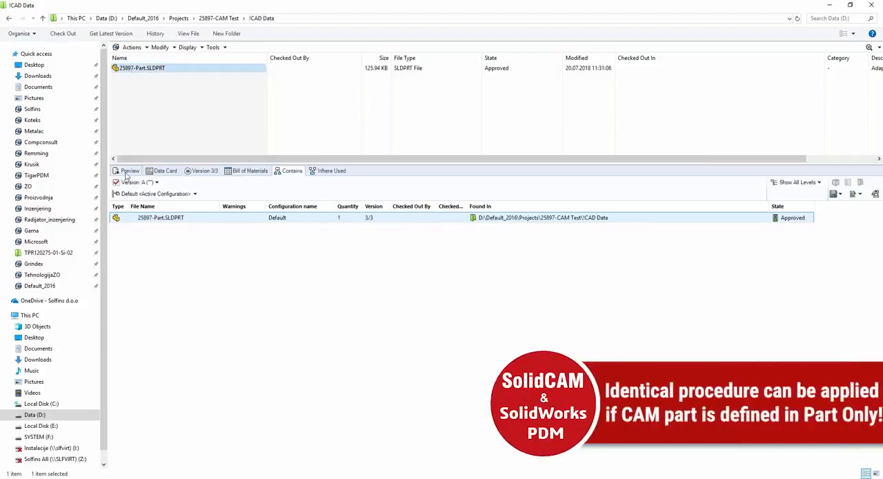
pyautogui.click(128, 172)
pyautogui.click(190, 123)
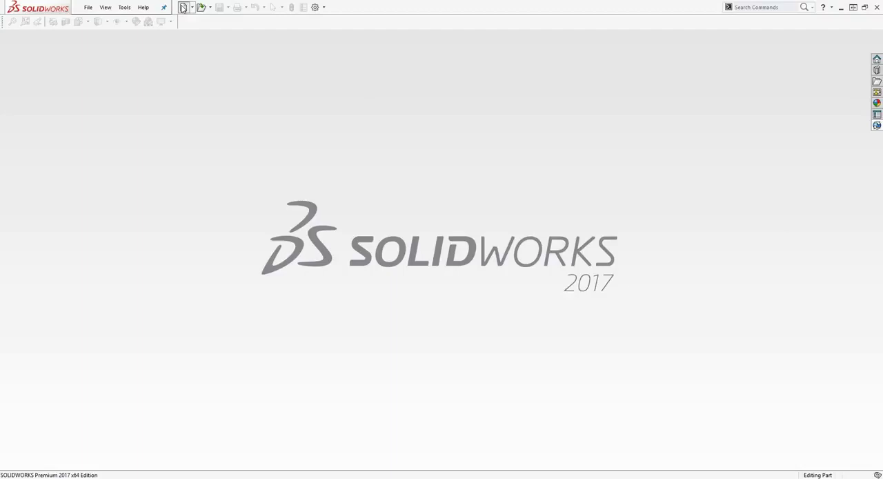
# - Create a new part and insert 25897-Part.SLDPRT from the !CAD Data folder at the origin, transferring only solid bodies
pyautogui.click(183, 8)
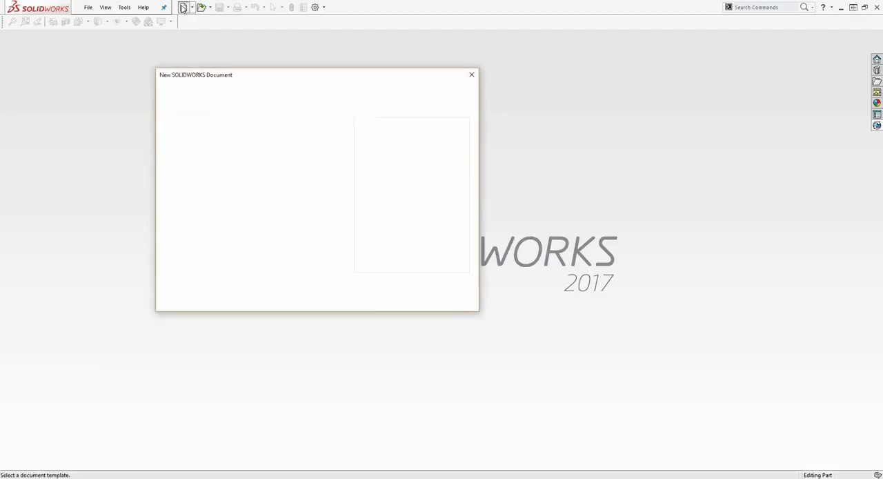
pyautogui.doubleClick(180, 114)
pyautogui.click(141, 7)
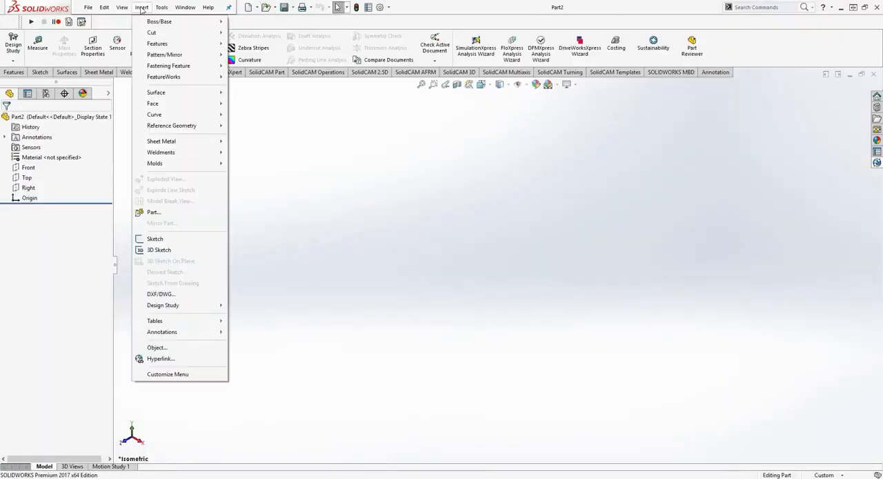
pyautogui.click(152, 213)
pyautogui.click(512, 122)
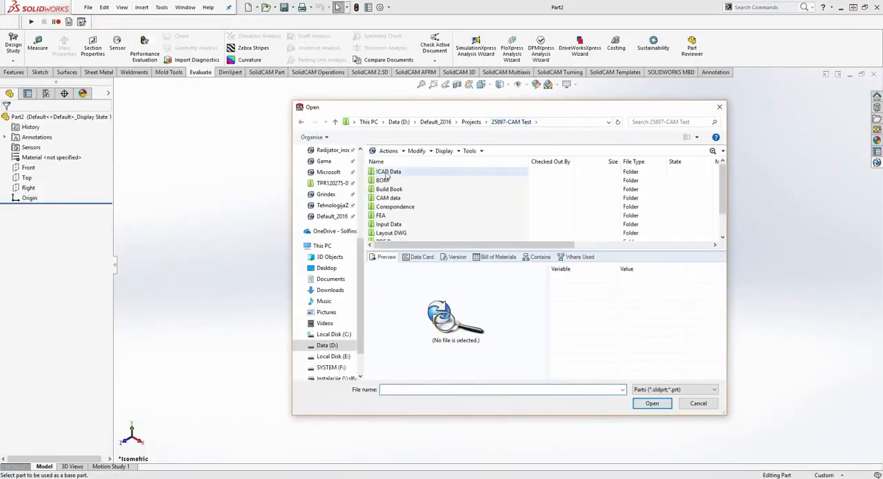
pyautogui.doubleClick(385, 173)
pyautogui.click(385, 172)
pyautogui.click(420, 257)
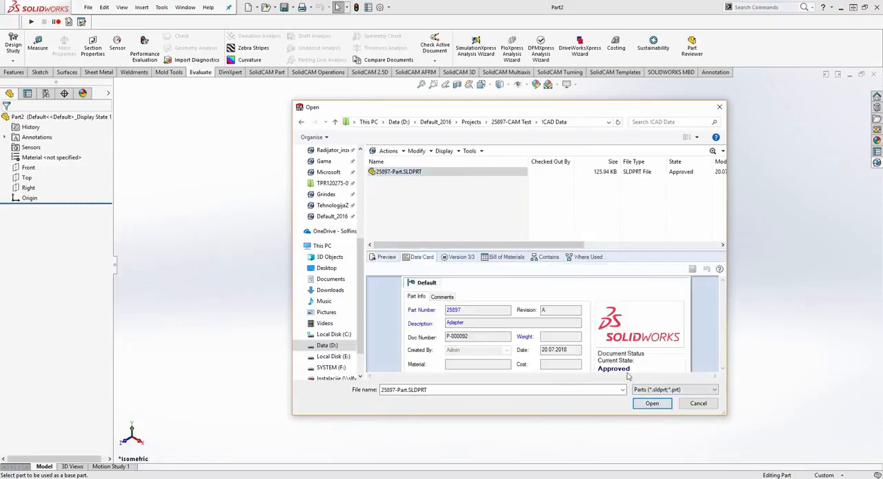
pyautogui.click(654, 405)
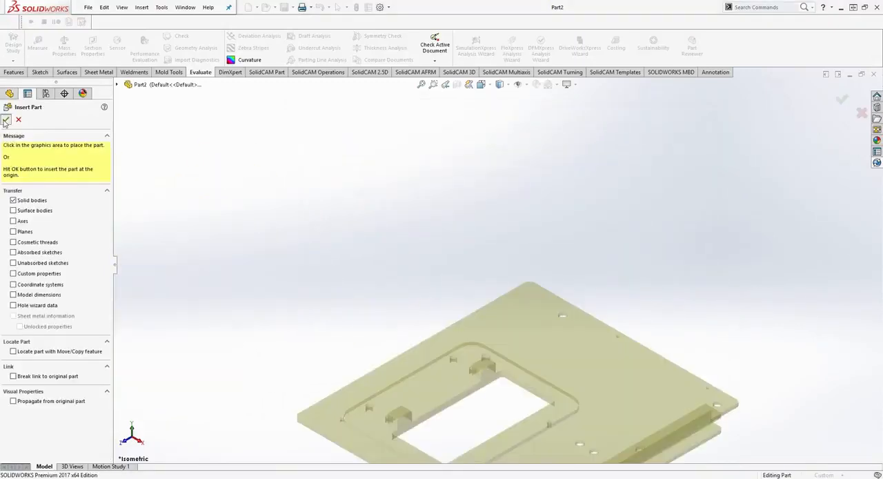
pyautogui.click(6, 120)
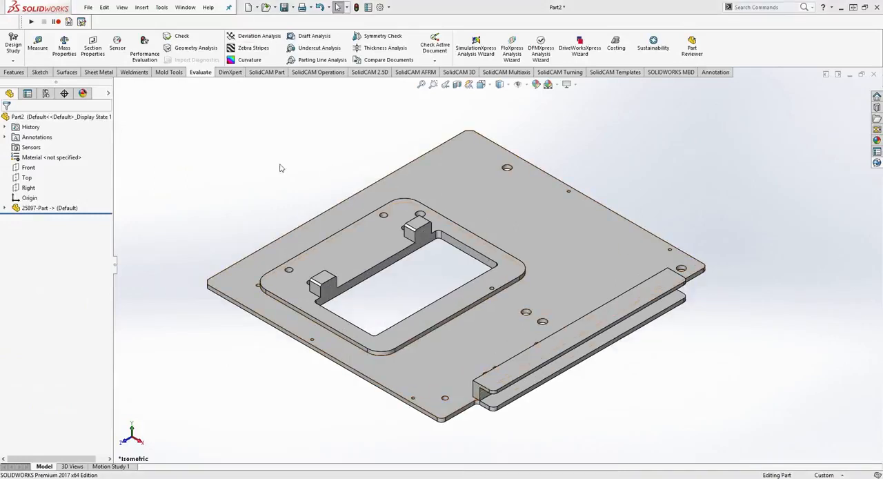
# - Save the new part as 25897_CAM2.SLDPRT in the CAM data folder and give it the description CAM 2
pyautogui.click(5, 207)
pyautogui.click(16, 218)
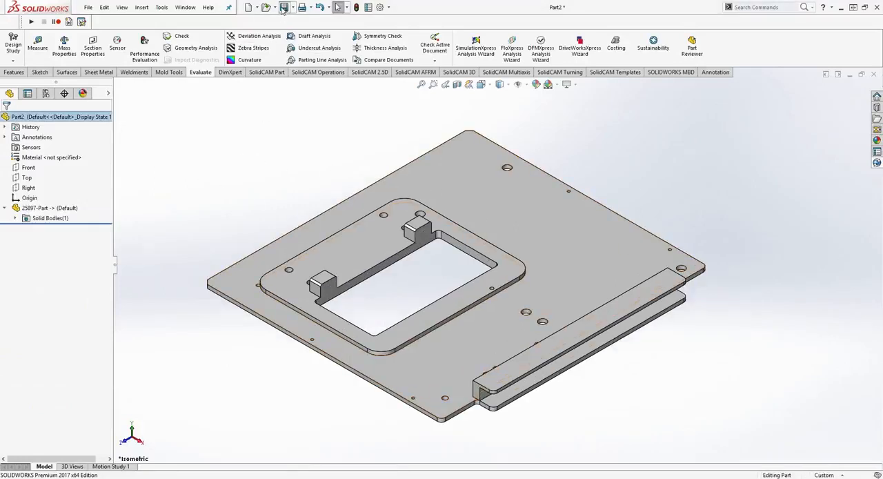
pyautogui.click(283, 7)
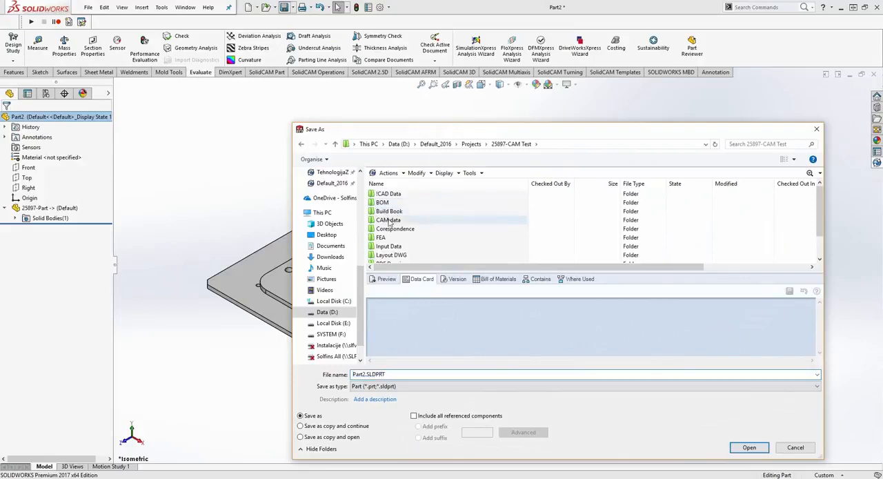
pyautogui.doubleClick(388, 220)
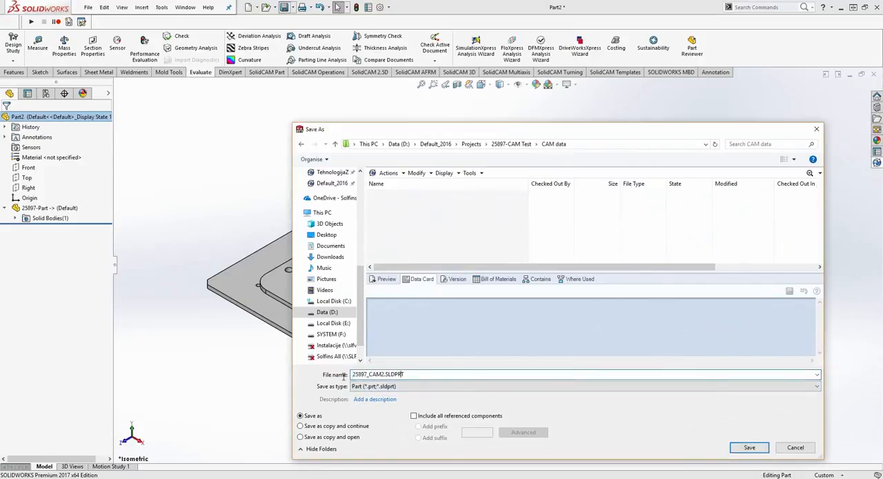
pyautogui.press('Return')
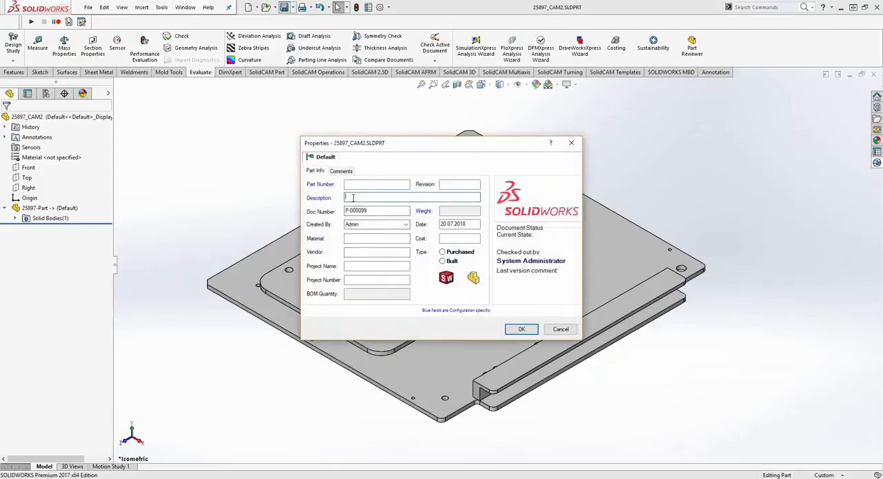
pyautogui.click(353, 198)
pyautogui.write('CAM 2')
pyautogui.press('Return')
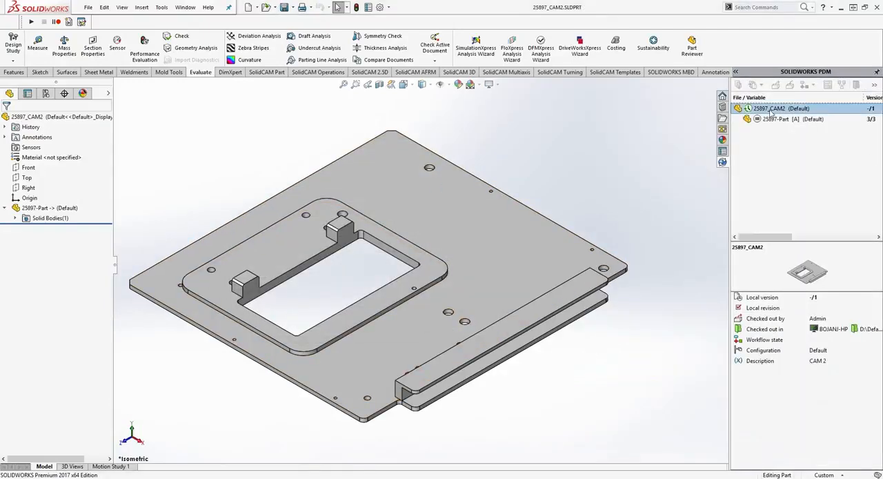
pyautogui.click(766, 120)
pyautogui.click(163, 175)
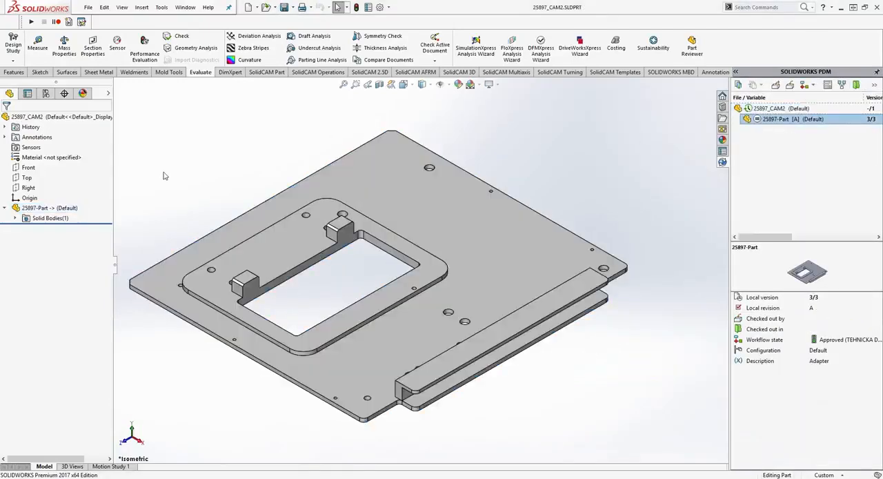
pyautogui.click(157, 8)
pyautogui.moveTo(183, 51)
pyautogui.moveTo(334, 53)
pyautogui.click(422, 52)
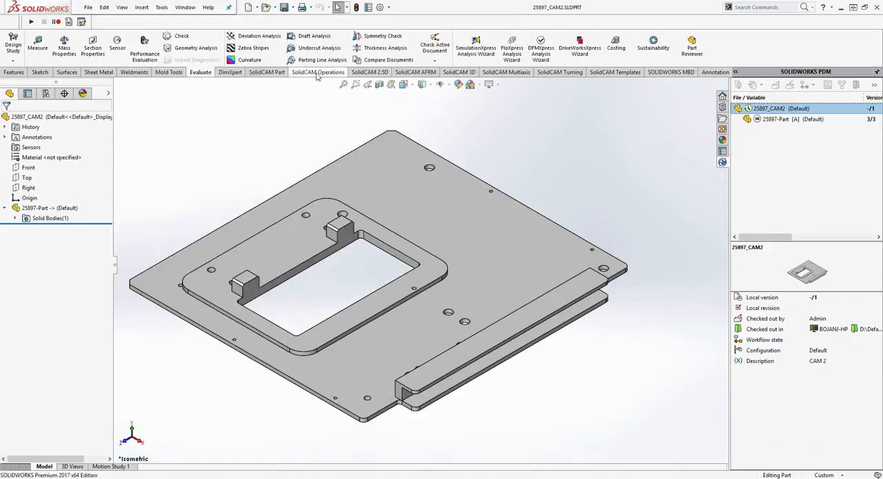
# - Create an internal milling CAM-part with the description cam2, using the gMilling_3x machine and defining its coordinate system, stock and target
pyautogui.click(279, 74)
pyautogui.click(95, 35)
pyautogui.click(110, 46)
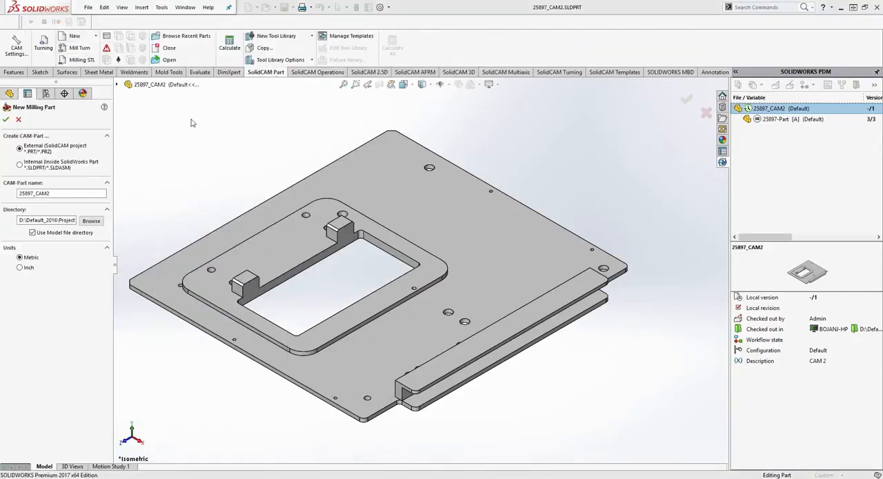
pyautogui.click(41, 220)
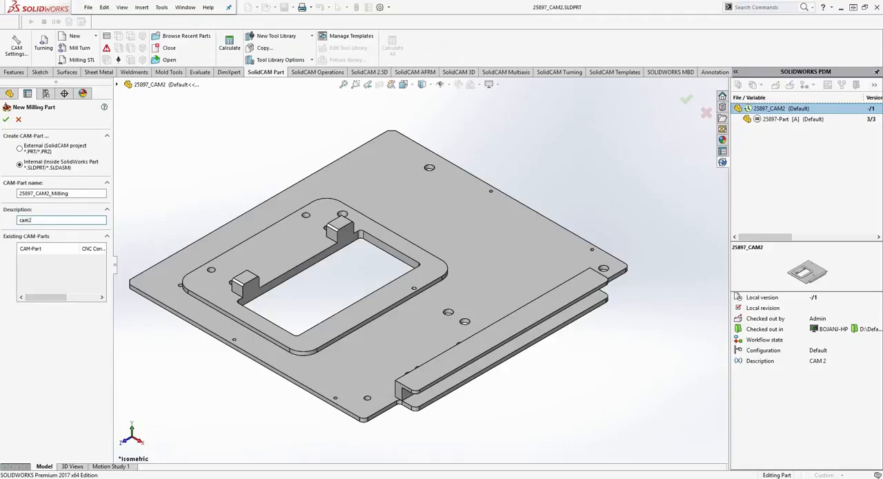
pyautogui.click(6, 120)
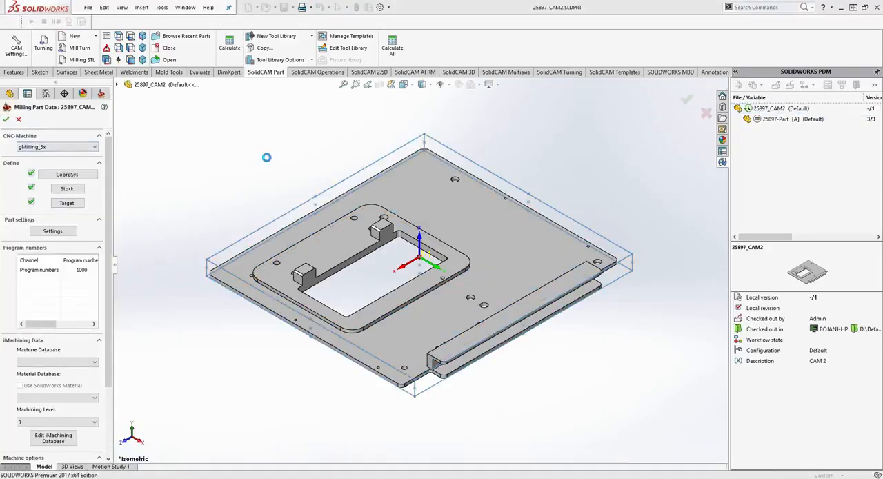
# - Add an HM Roughing operation on the target geometry and assign it a newly created bull nose mill
pyautogui.rightClick(40, 207)
pyautogui.moveTo(154, 229)
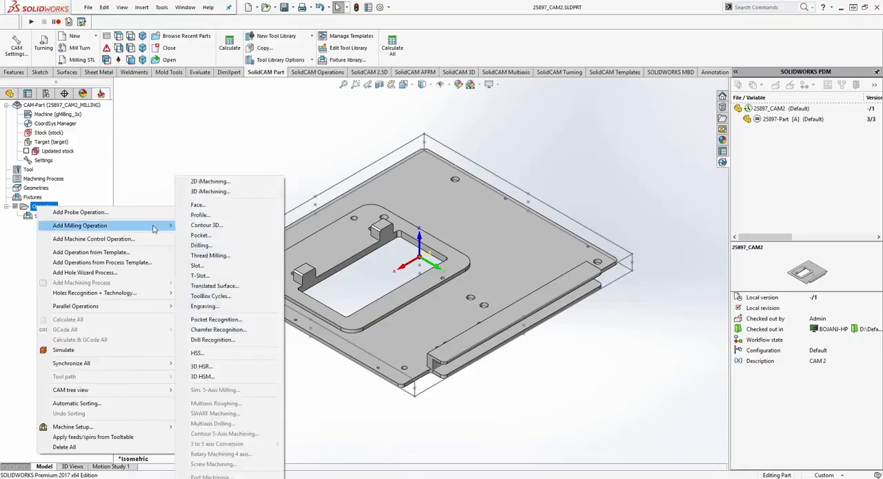
pyautogui.click(202, 376)
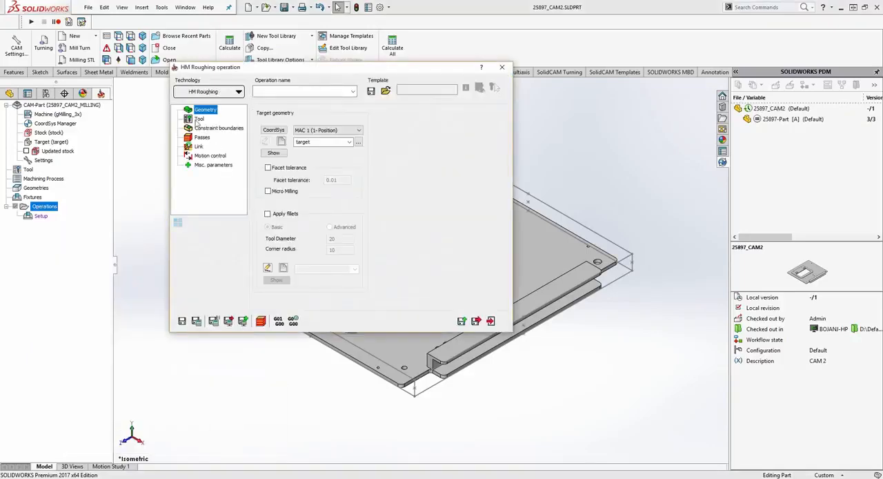
pyautogui.click(274, 161)
pyautogui.click(283, 312)
pyautogui.doubleClick(452, 121)
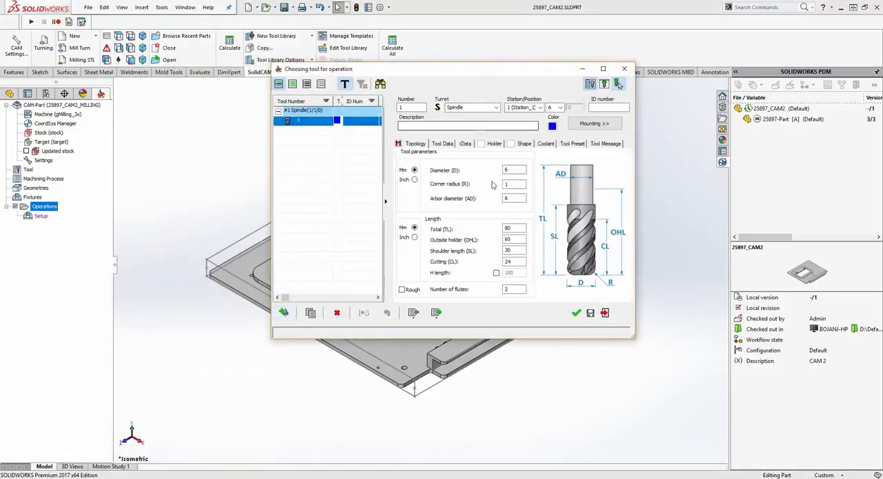
pyautogui.click(577, 313)
# - Set the roughing passes' step down to 2, keep the auto-created target box as boundary, and save and calculate the operation
pyautogui.click(205, 130)
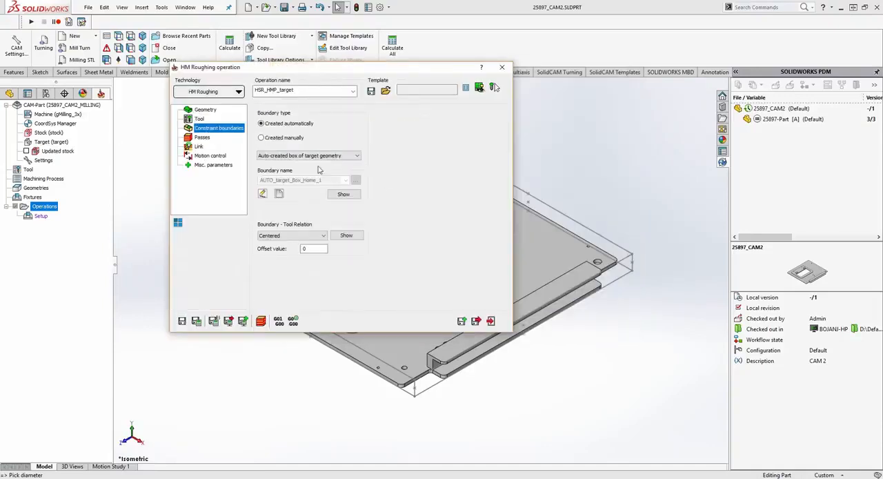
pyautogui.click(202, 138)
pyautogui.moveTo(357, 185); pyautogui.dragTo(310, 183)
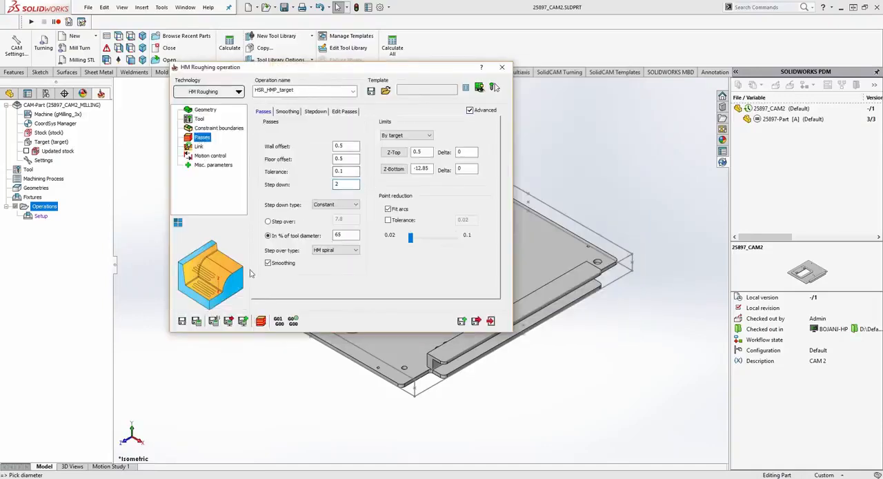
pyautogui.click(196, 321)
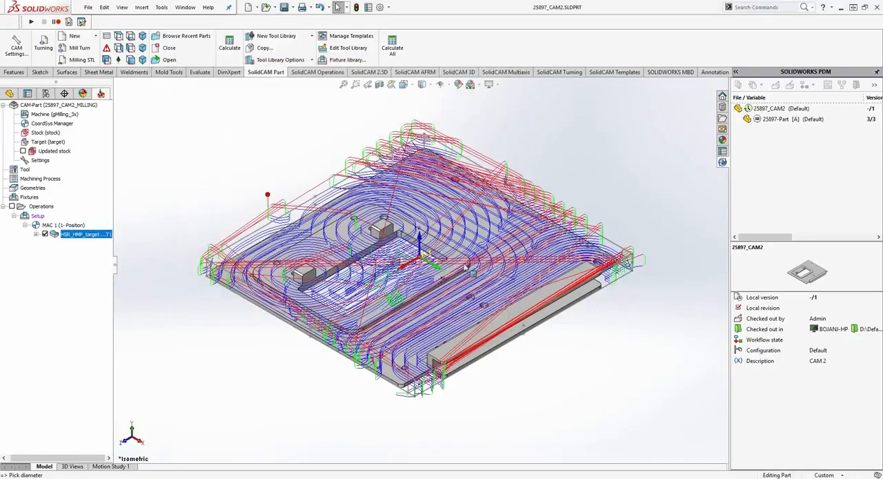
# - Check 25897_CAM2 into the PDM vault with its calculated toolpath
pyautogui.click(773, 108)
pyautogui.click(790, 85)
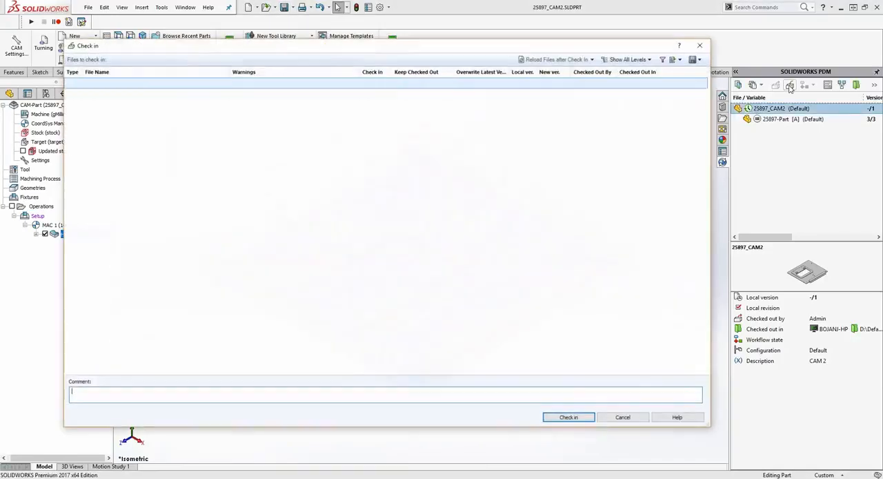
pyautogui.click(568, 417)
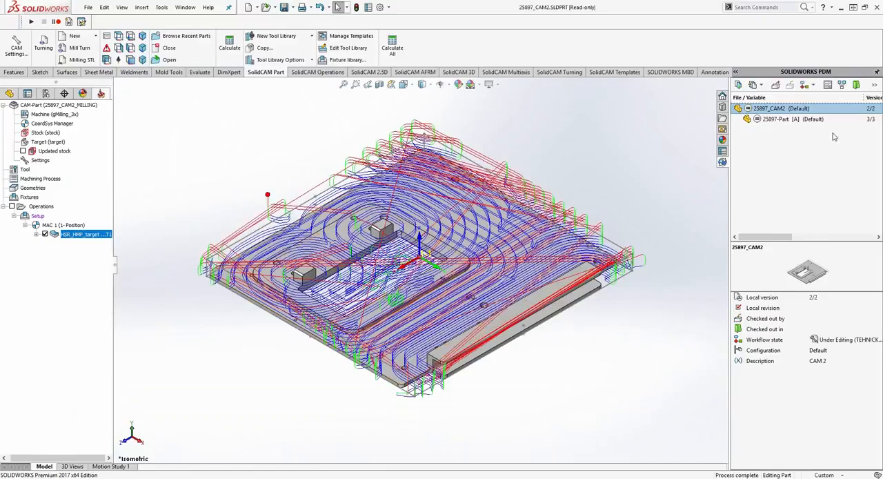
# - Examine the bill of materials and contained files of the CAM files in the CAM data folder, then review 25897_CAM2's part reference in SOLIDWORKS
pyautogui.click(814, 87)
pyautogui.click(832, 128)
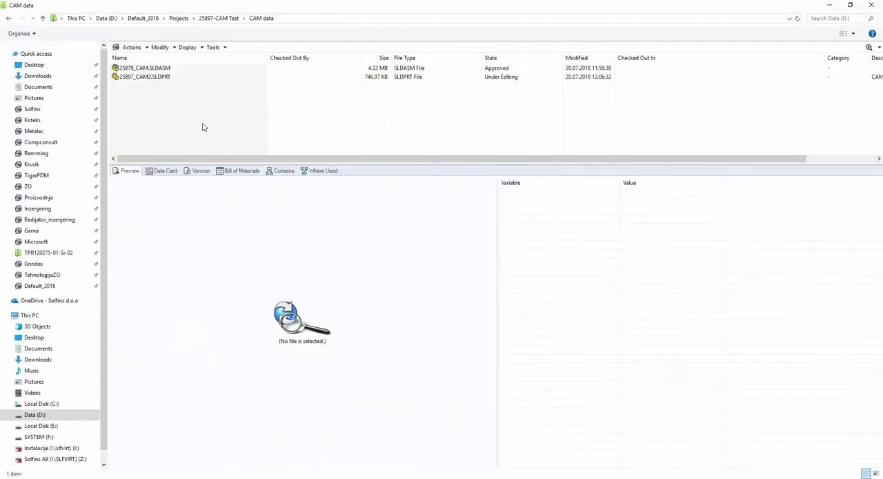
pyautogui.click(137, 69)
pyautogui.click(133, 76)
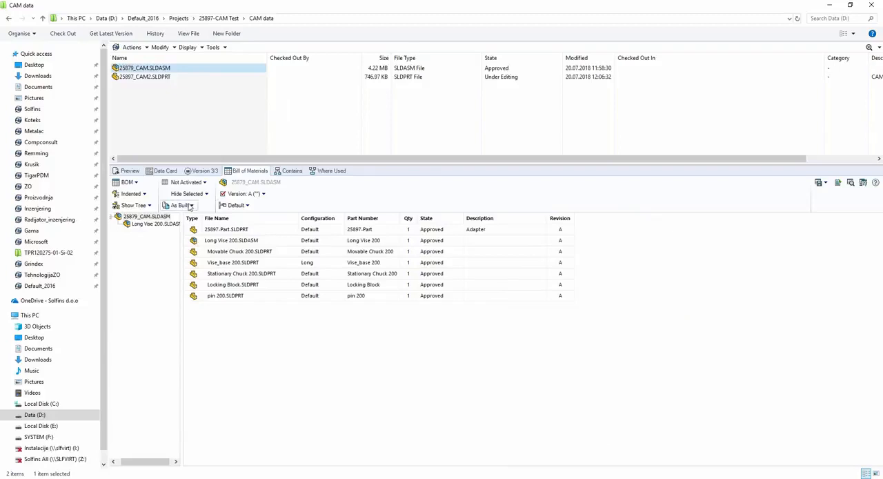
pyautogui.click(147, 76)
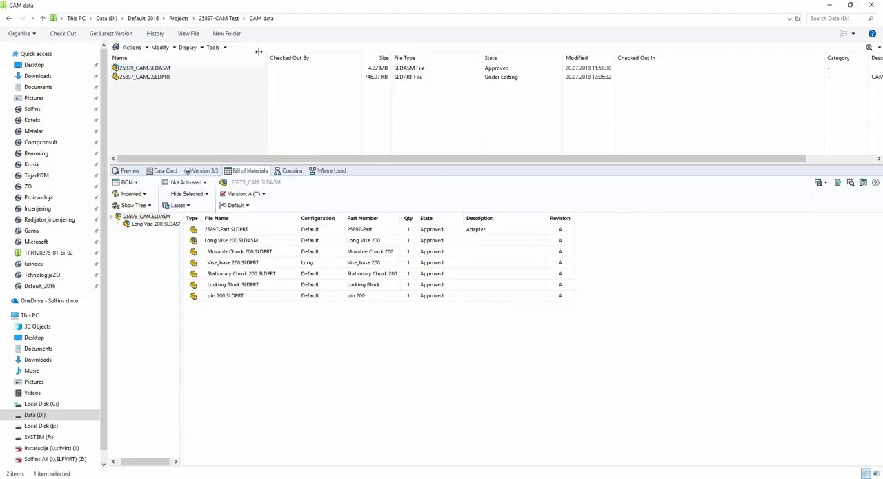
pyautogui.click(290, 170)
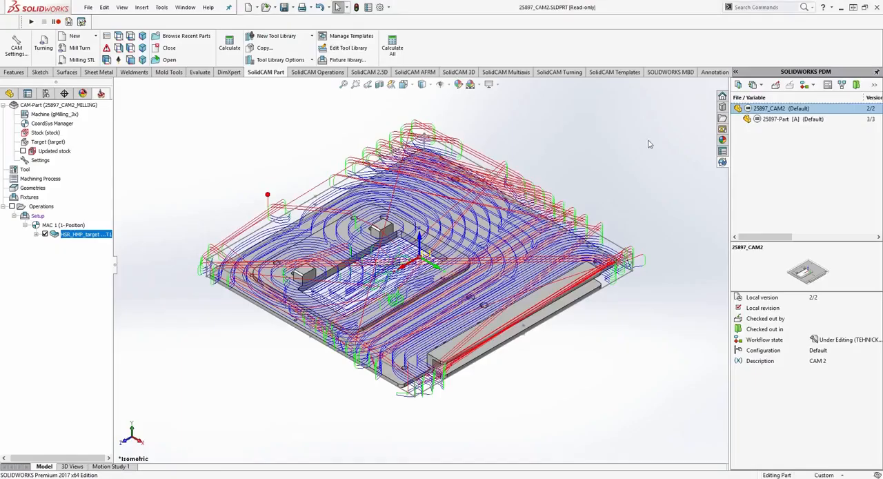
pyautogui.click(764, 119)
pyautogui.click(779, 109)
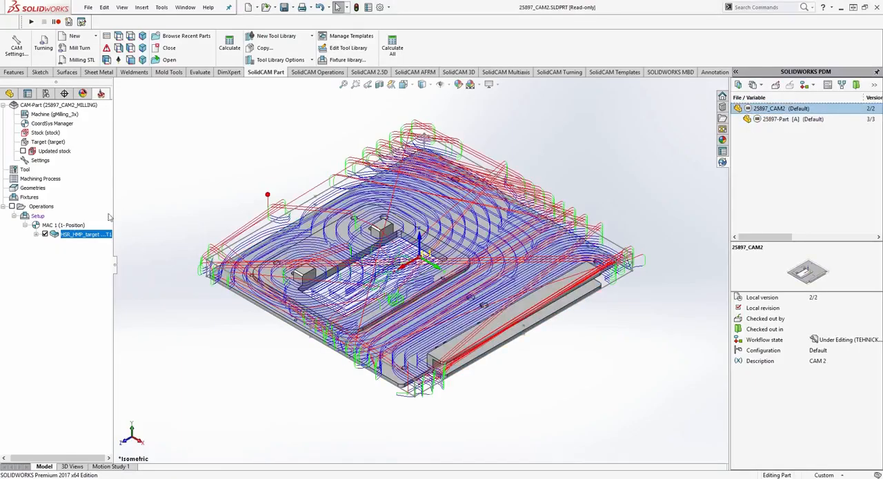